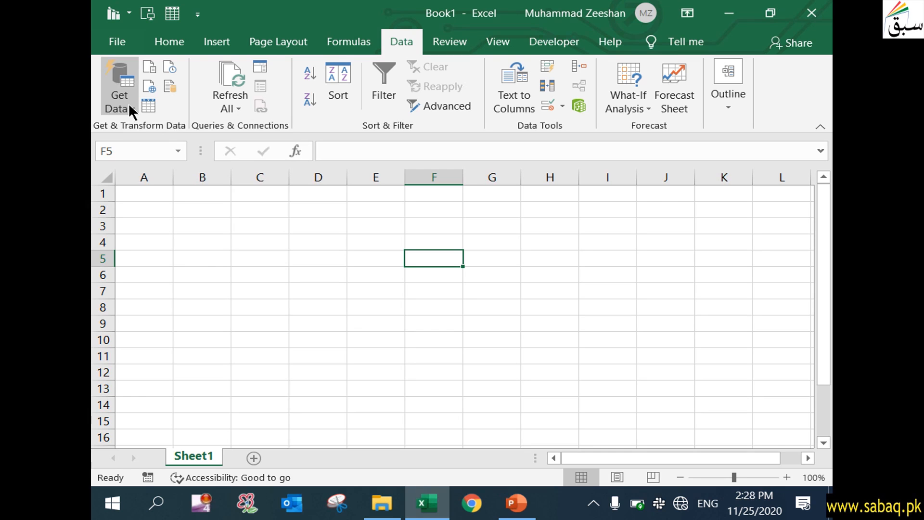
Examine the data sources available for import: files, databases, Azure, online services, other sources, legacy wizards and combined queries.
click(129, 104)
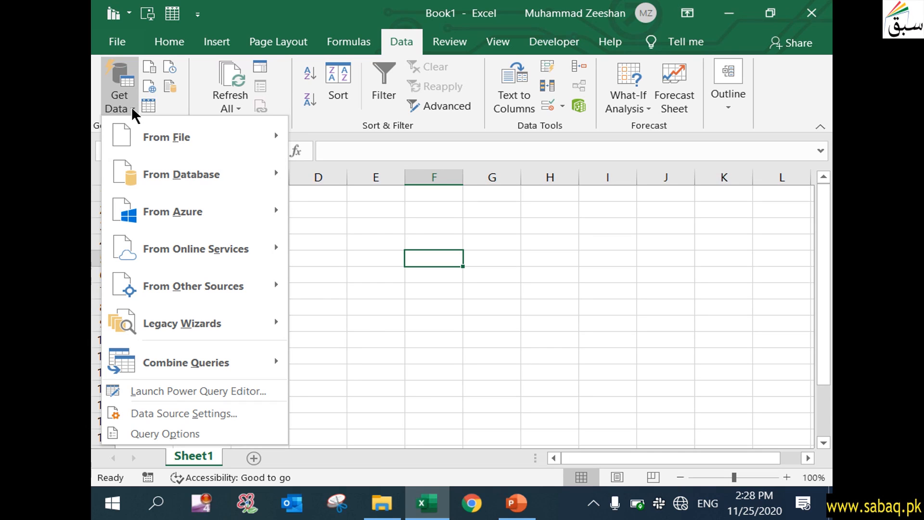
mouse_move(141, 120)
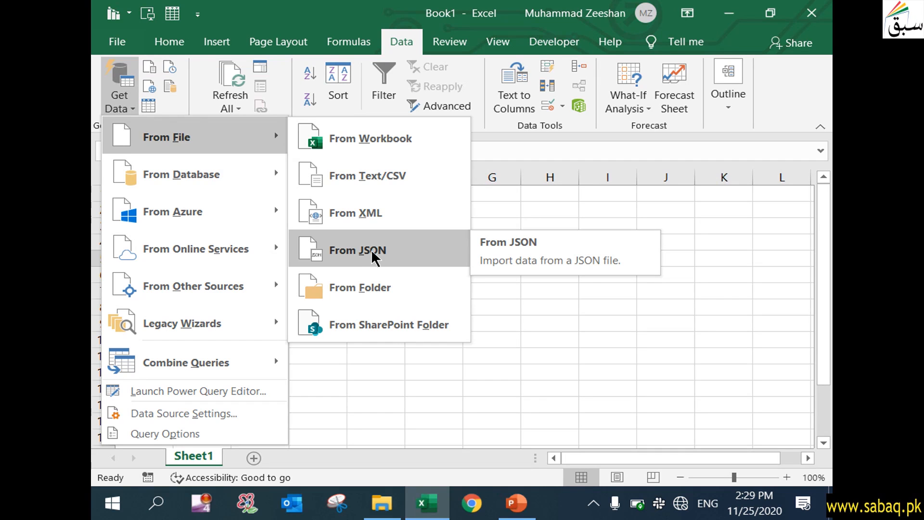
mouse_move(195, 183)
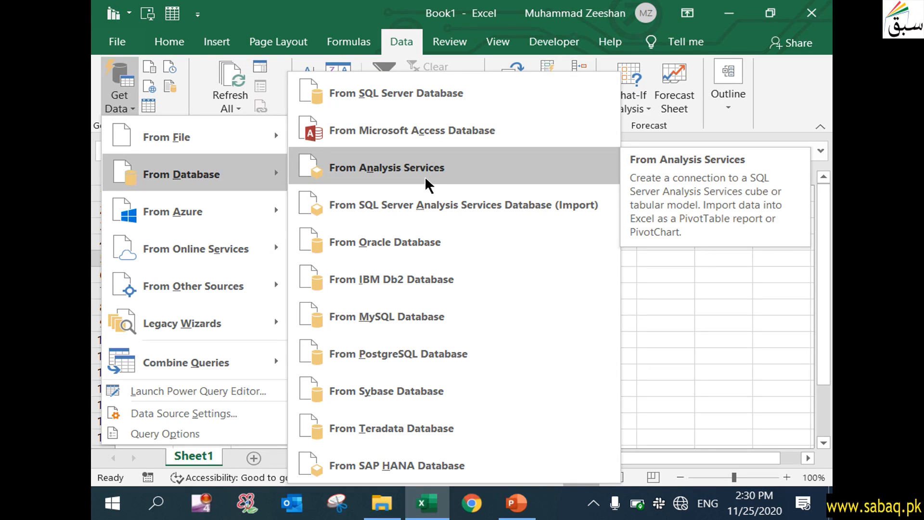
mouse_move(227, 212)
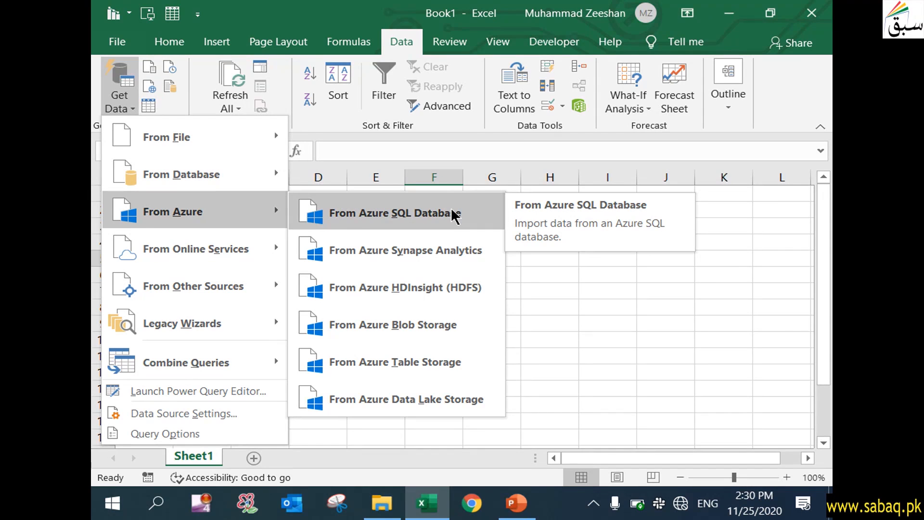
mouse_move(195, 256)
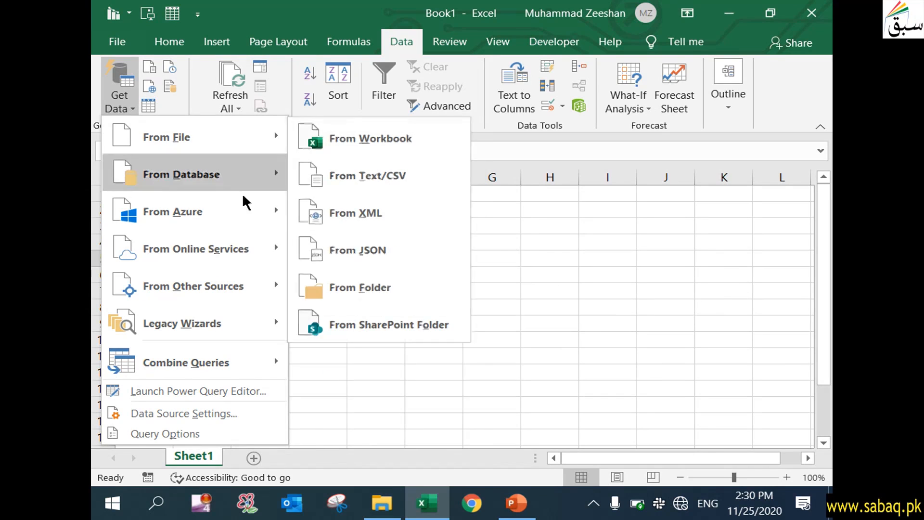
mouse_move(233, 285)
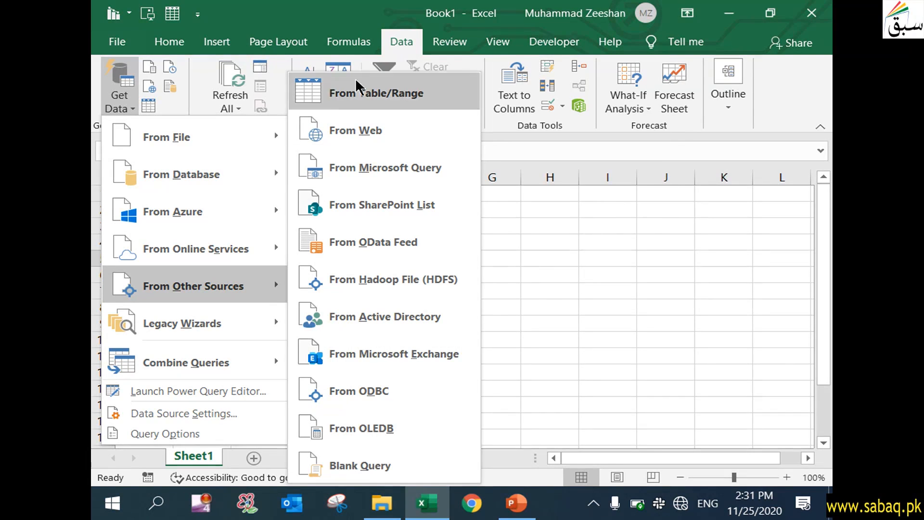
mouse_move(241, 330)
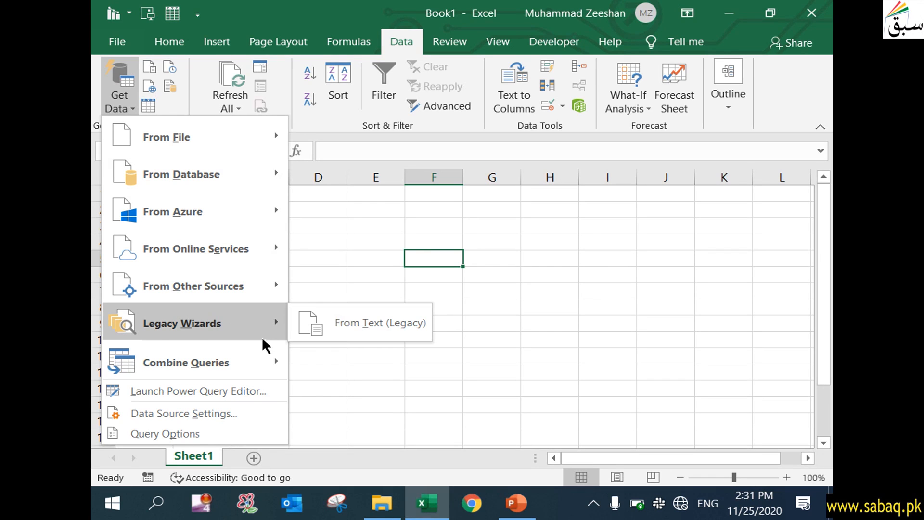
mouse_move(262, 364)
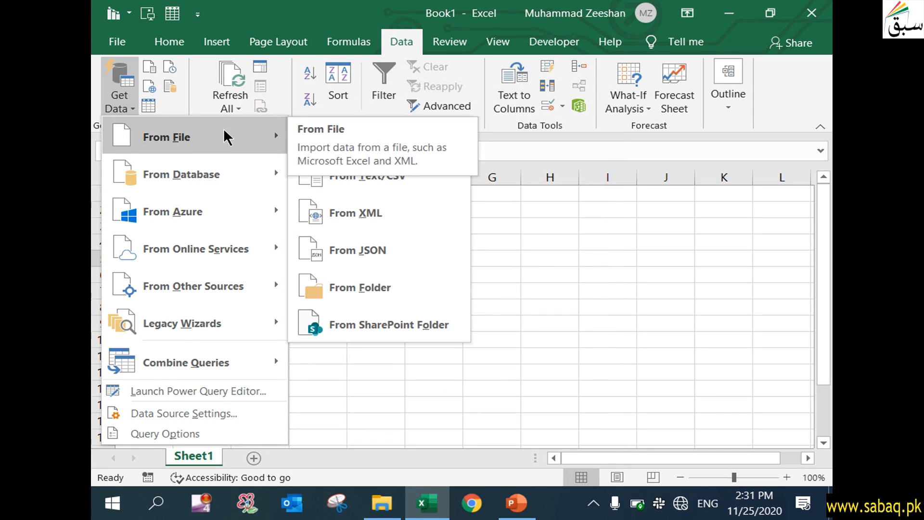
Import Customerlist.txt from Public Documents as a text/CSV source and open it in Power Query Editor for transformation.
click(122, 103)
click(123, 103)
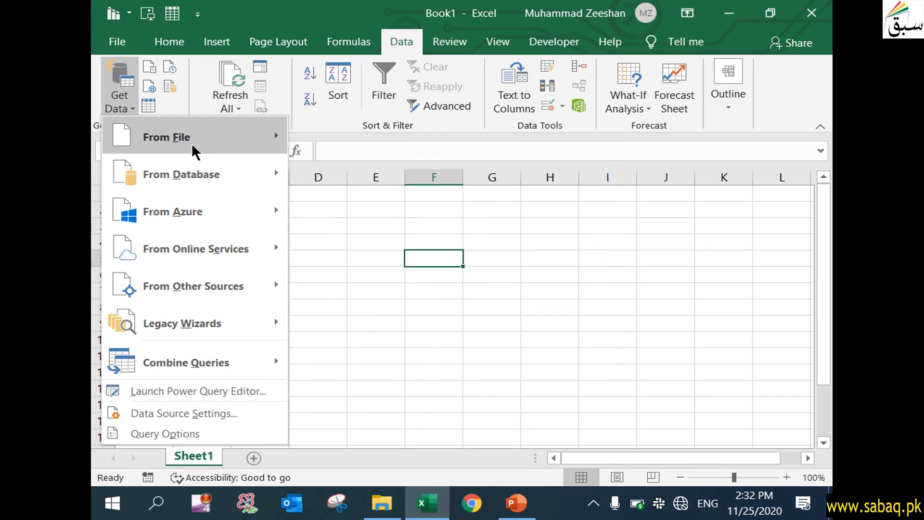
mouse_move(191, 143)
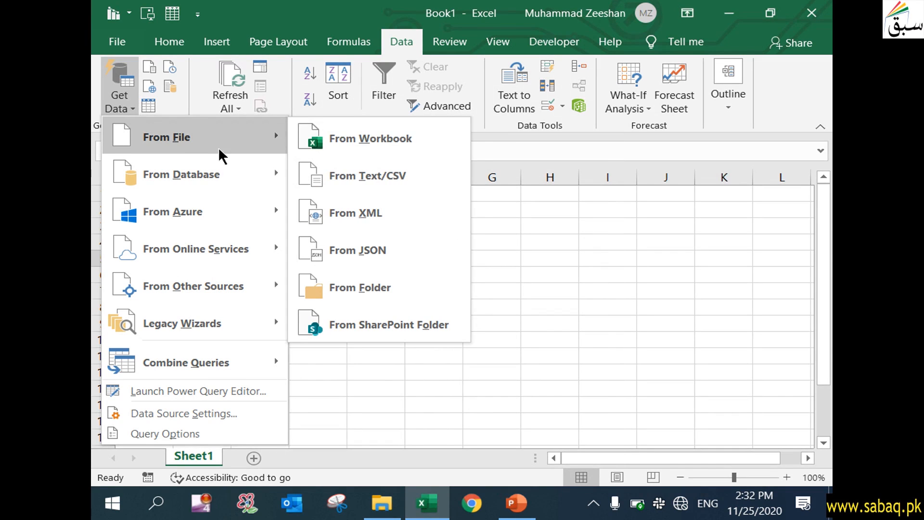
click(440, 188)
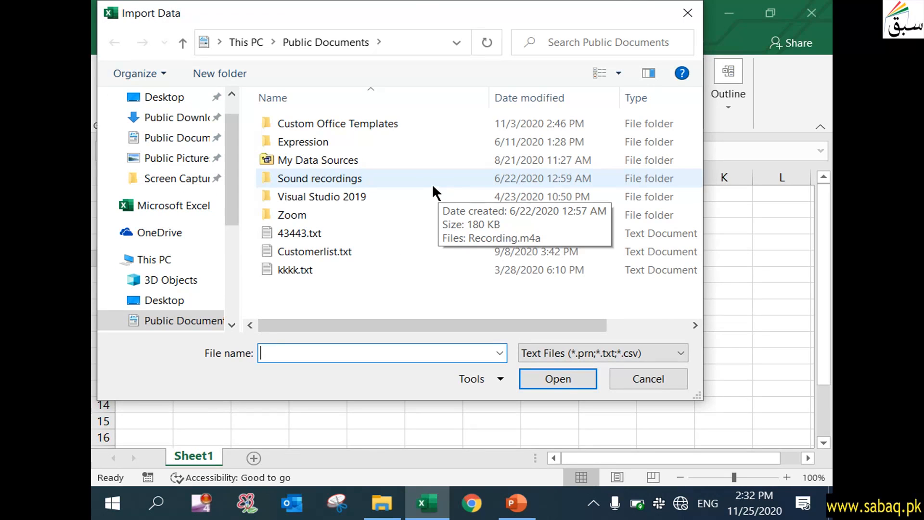
click(347, 249)
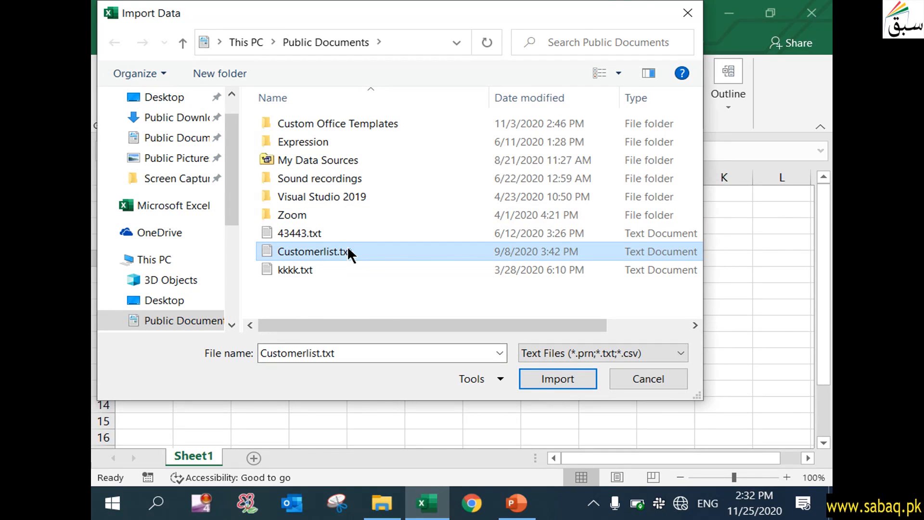
click(559, 379)
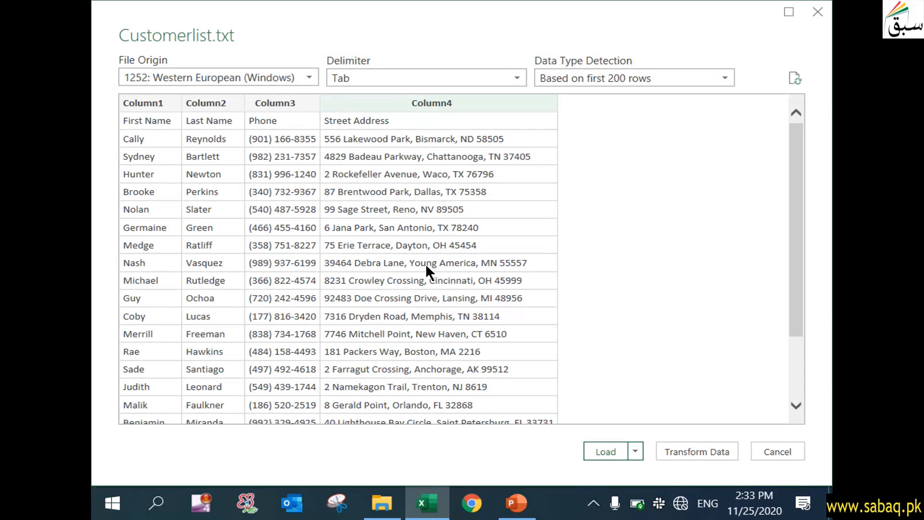
click(694, 451)
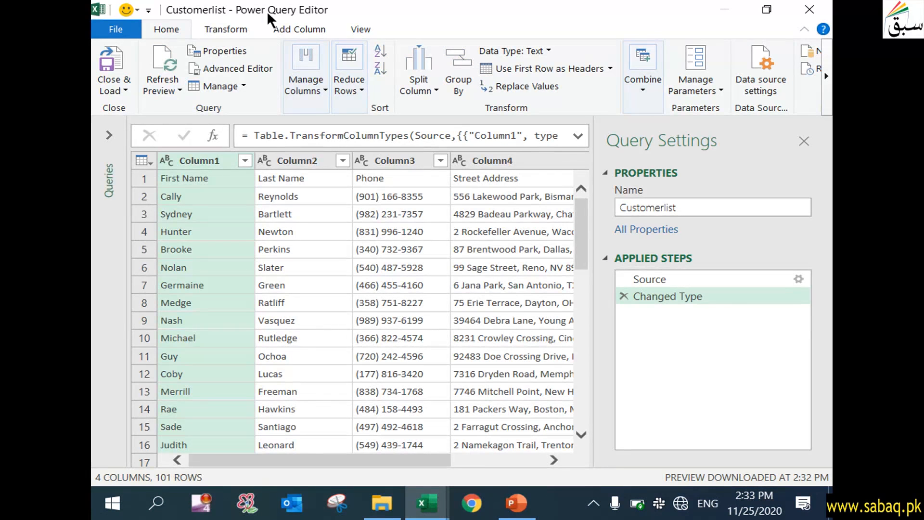
click(242, 31)
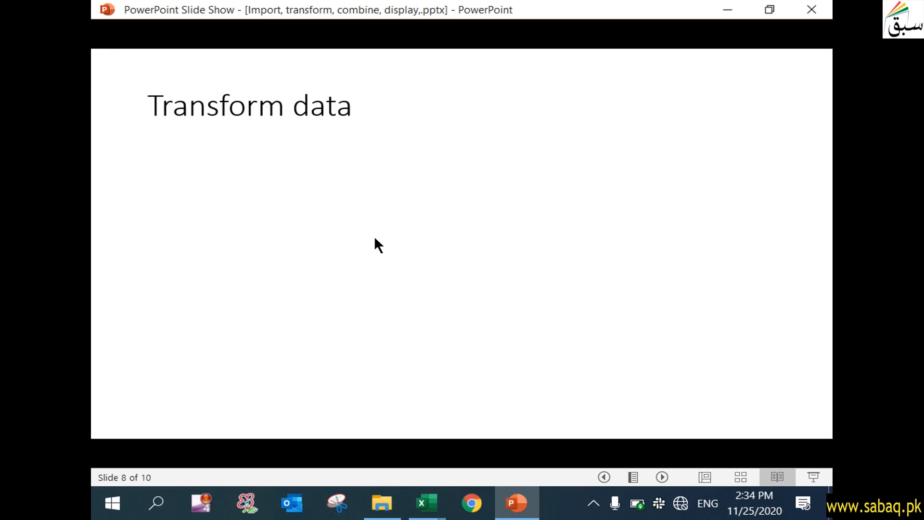
Reveal the "Transform data" slide's bullets on modifying data for analysis and changing a column's data type.
key(Left)
key(Right)
key(Right)
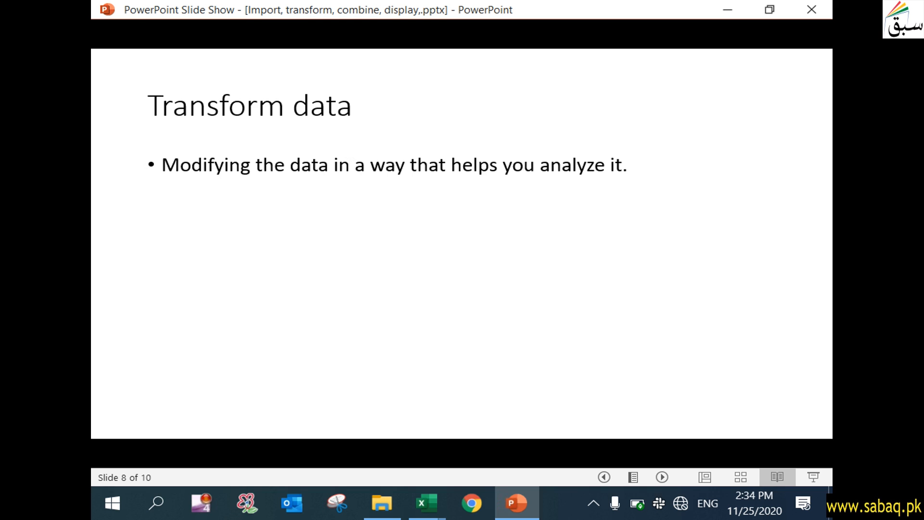
key(Right)
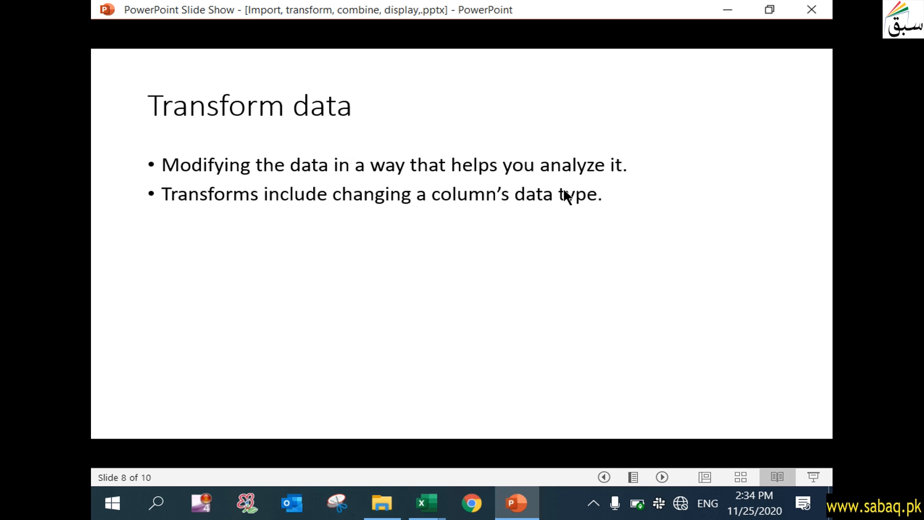
Switch to the Customerlist query in Power Query Editor and examine the data types available for Column4 and Column3.
click(428, 504)
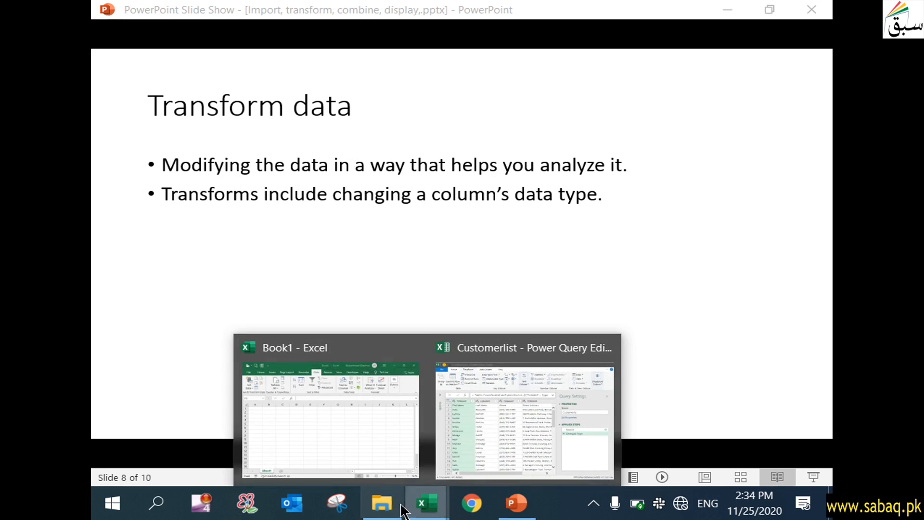
click(495, 430)
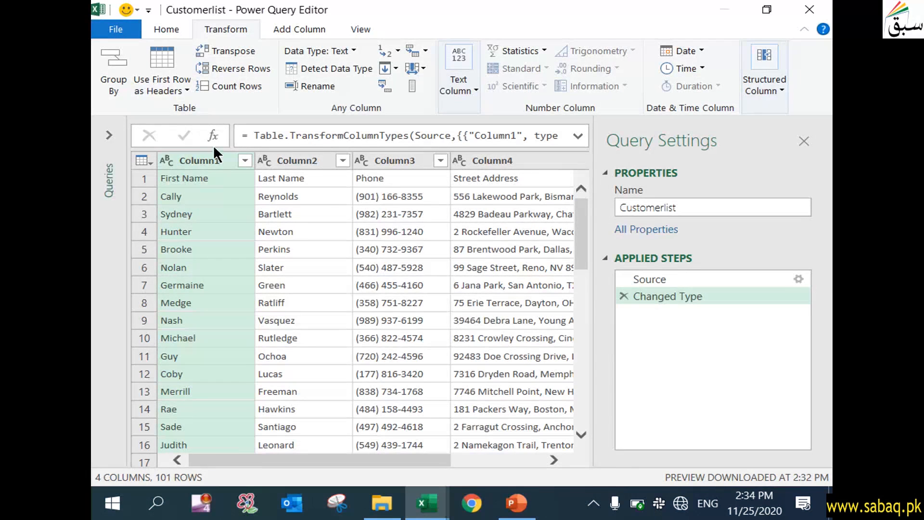
click(492, 160)
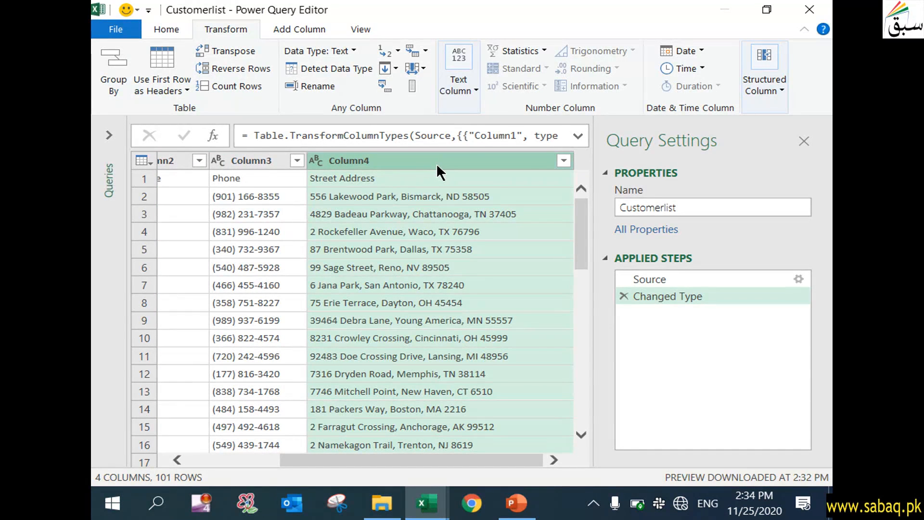
click(353, 50)
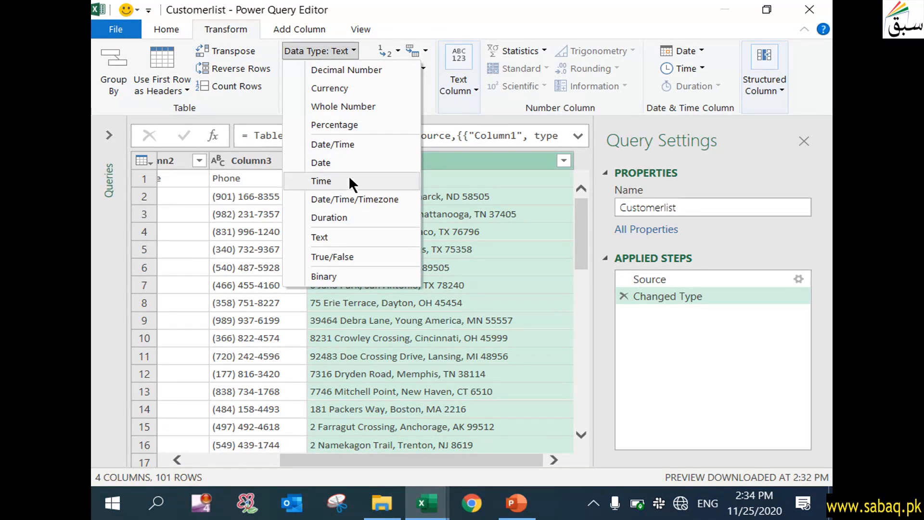
click(261, 160)
click(297, 161)
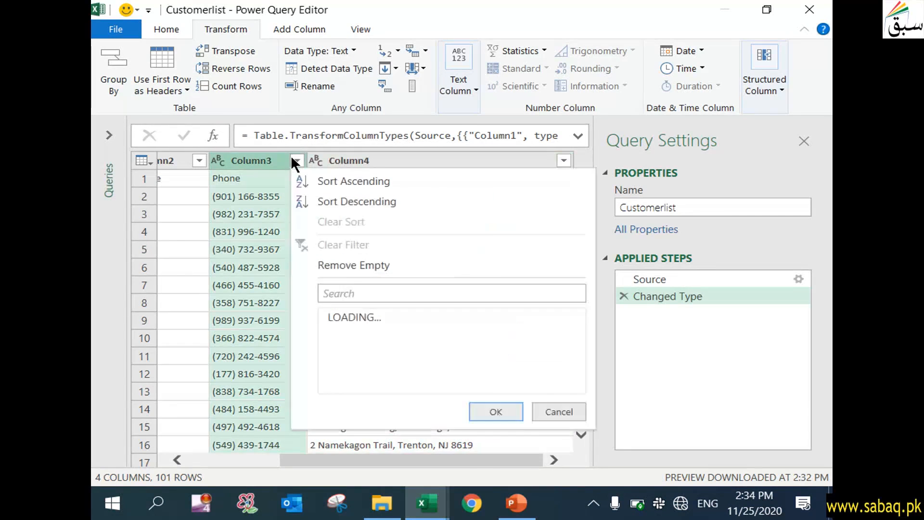
click(558, 463)
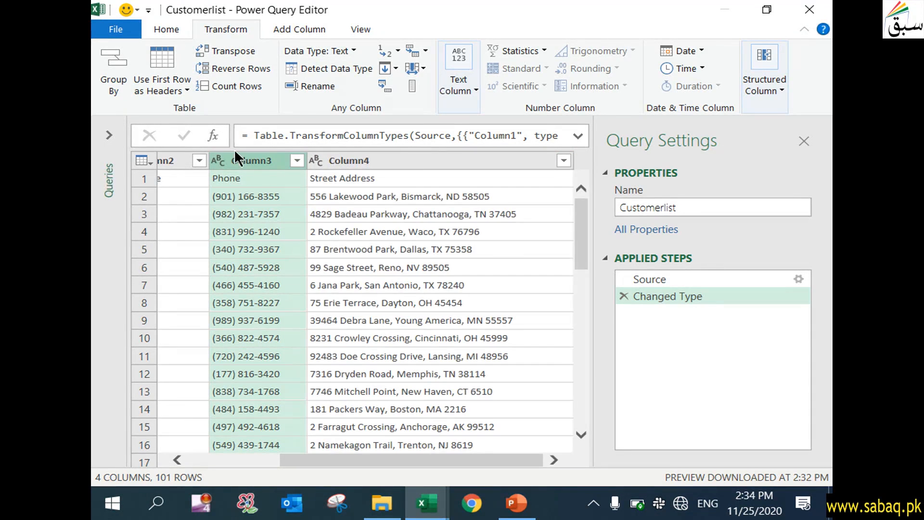
click(345, 50)
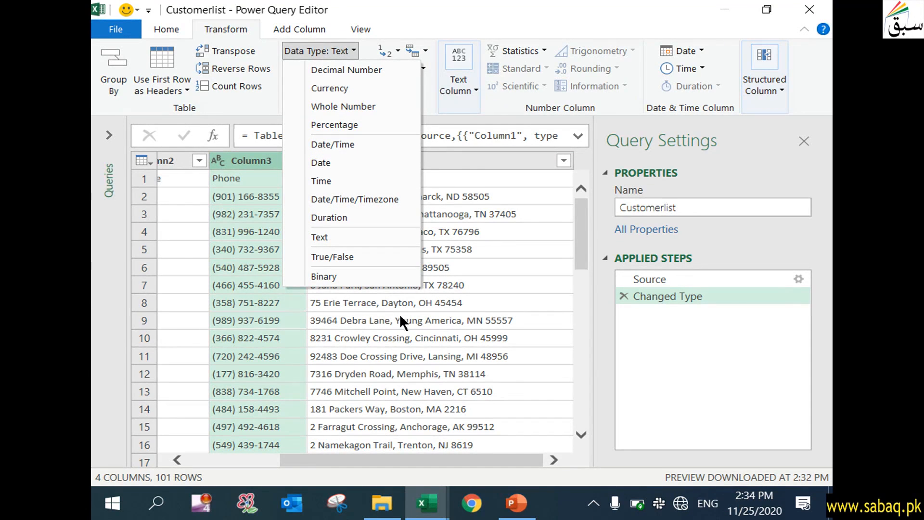
Switch to the PowerPoint slide show, reveal the "Formatting column text" bullet and return to Power Query Editor.
click(517, 503)
click(414, 340)
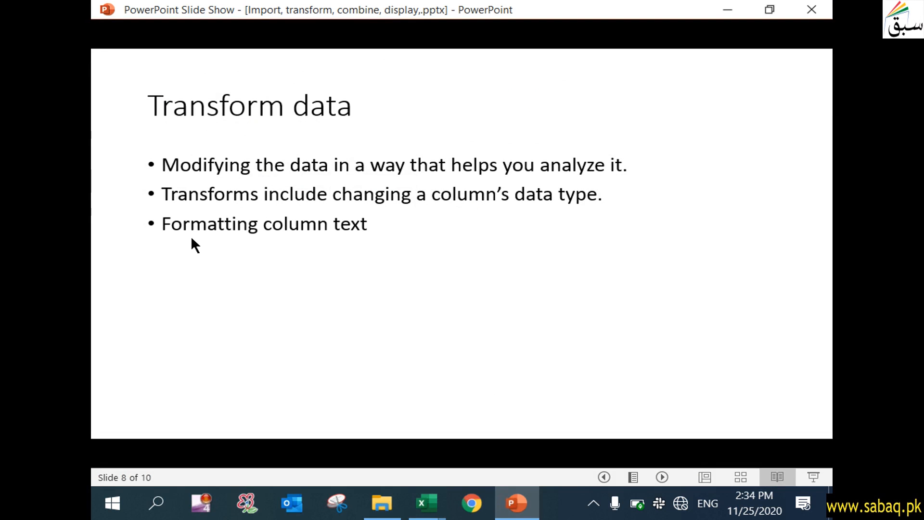
click(526, 506)
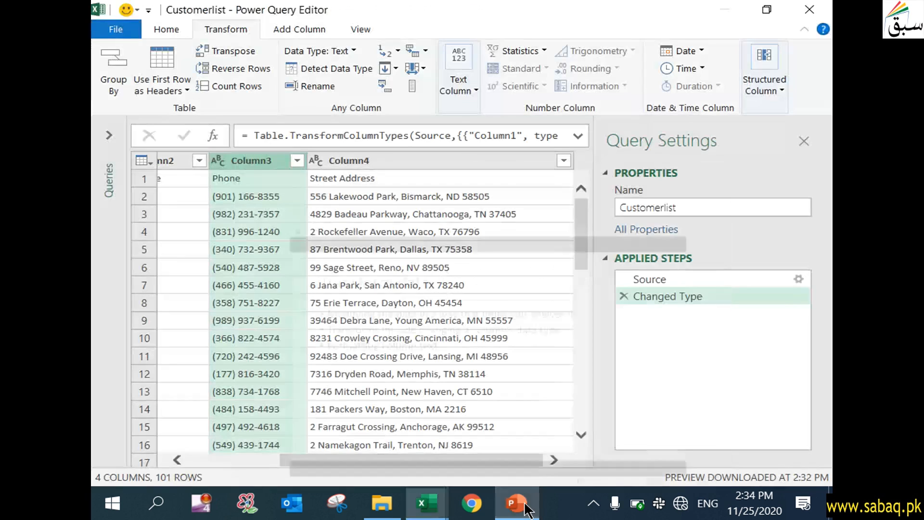
Convert the text in Column1 of the Customerlist query to lowercase.
drag(522, 460, 431, 460)
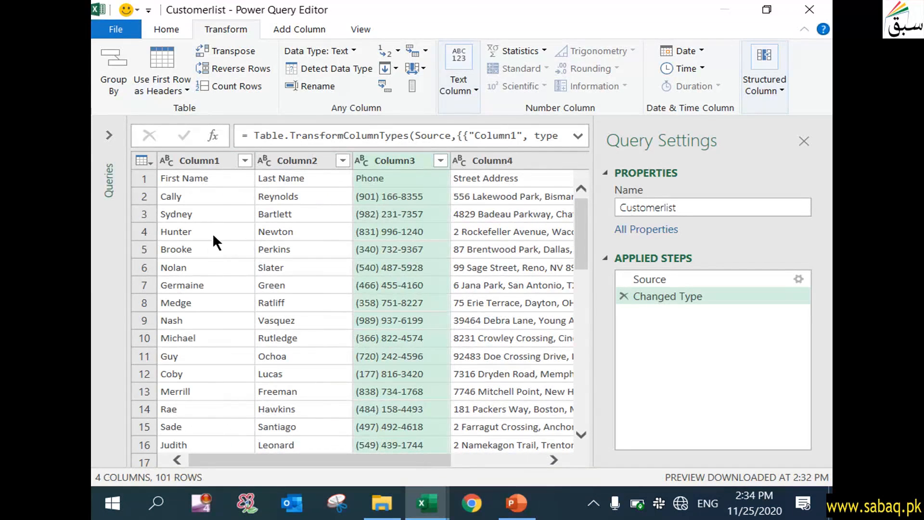
click(211, 159)
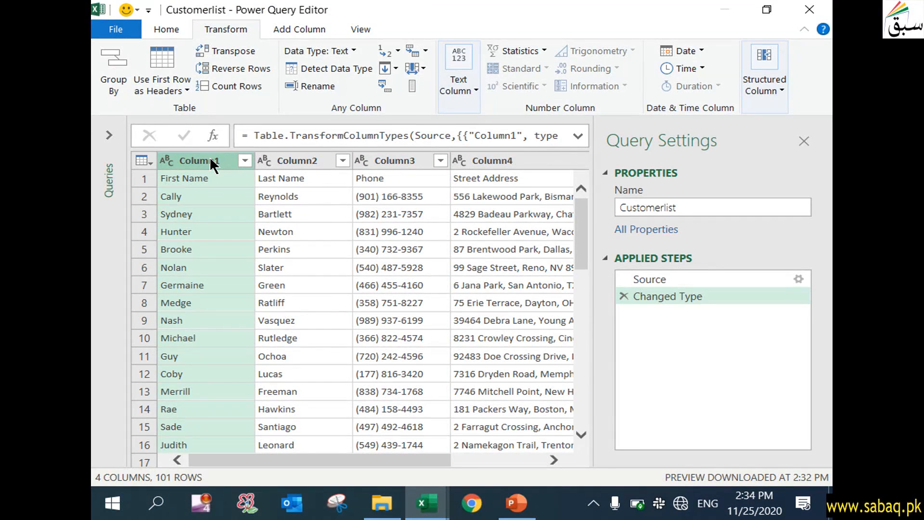
click(179, 30)
click(226, 30)
click(475, 89)
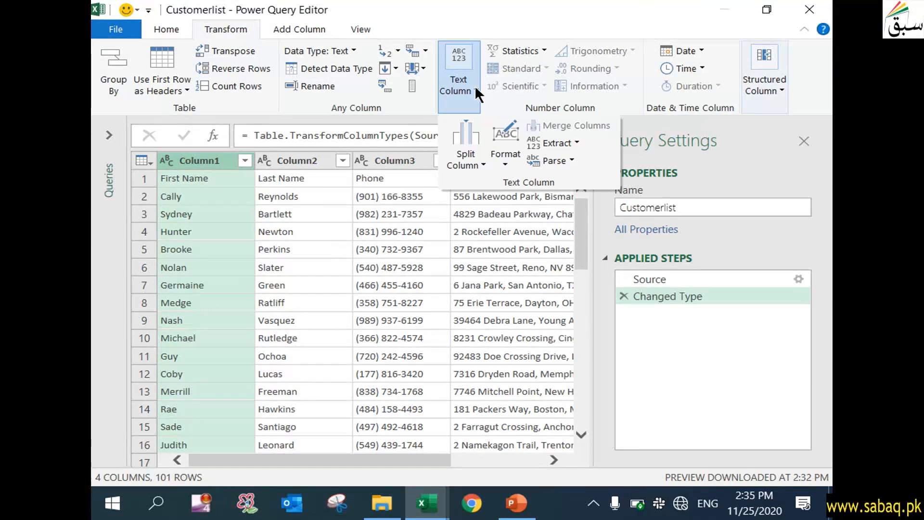
click(509, 155)
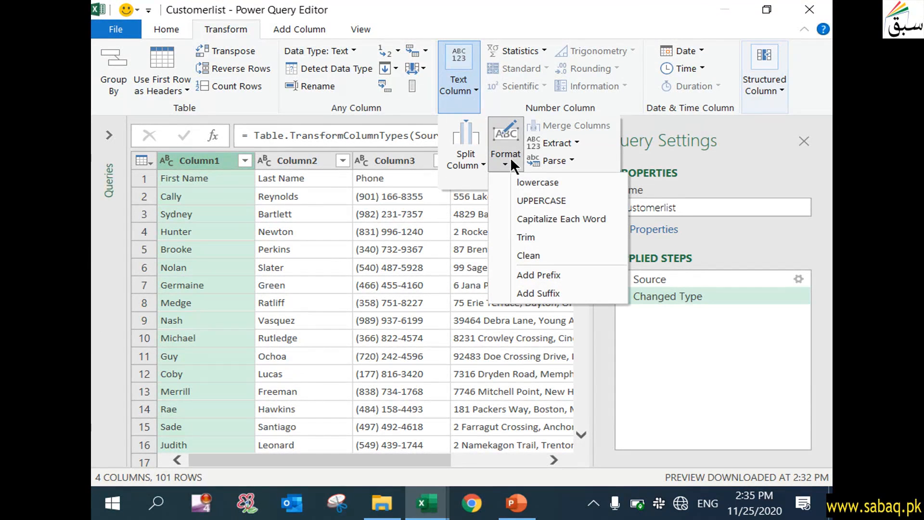
click(533, 182)
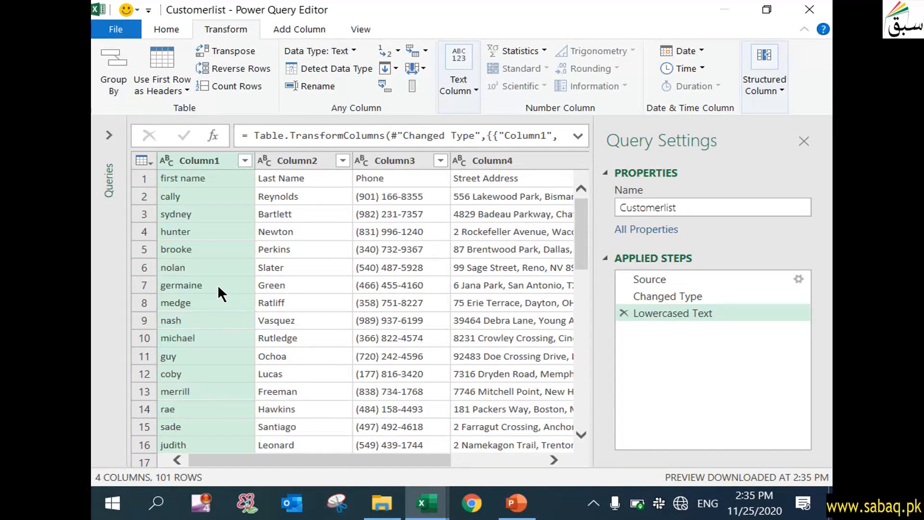
Examine the other text formatting options available for Column1.
click(468, 87)
click(512, 152)
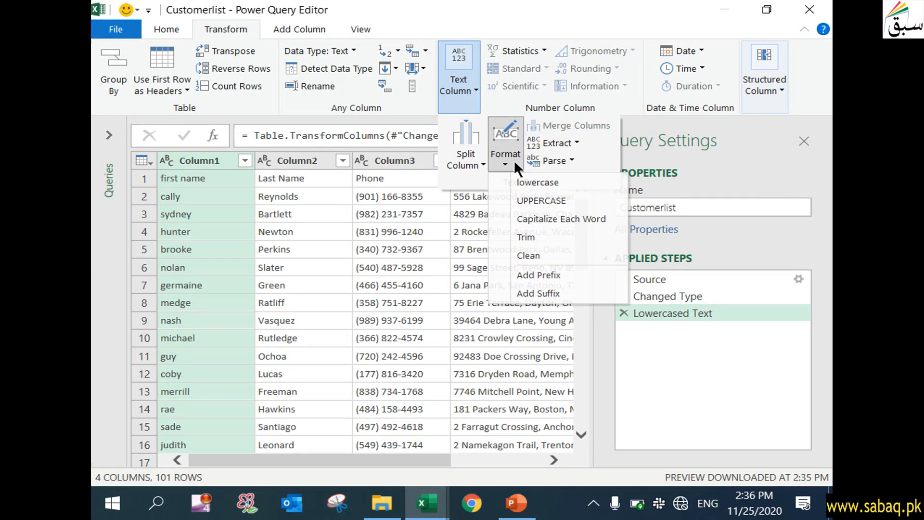
click(513, 160)
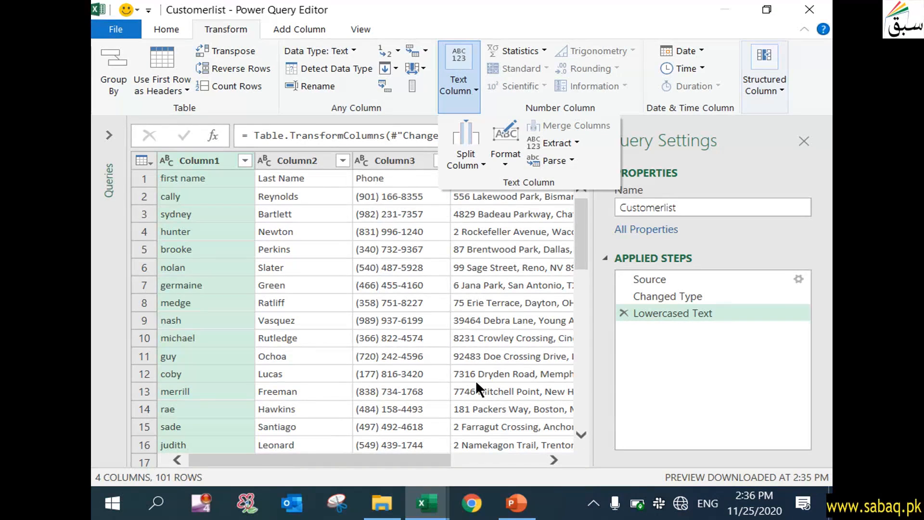
Switch to the PowerPoint slide show and reveal the bullet on applying an arithmetic operation to a numeric column.
click(516, 503)
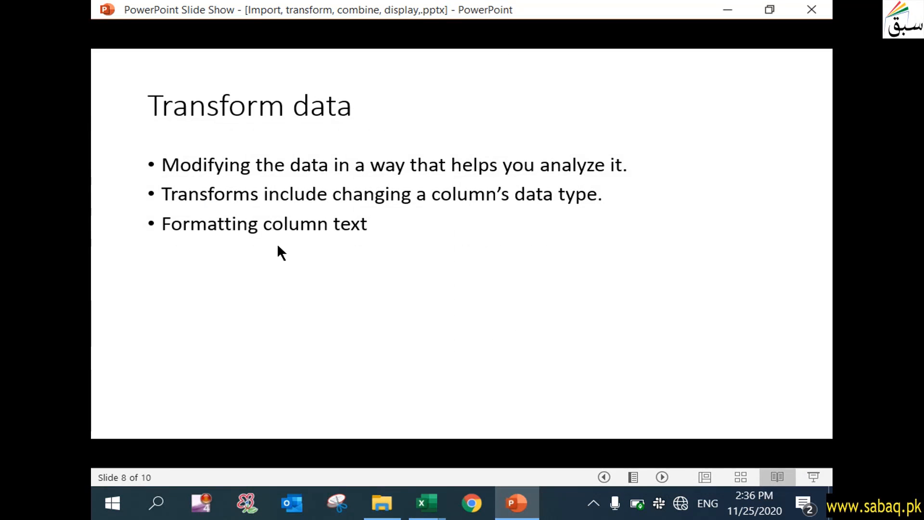
click(398, 279)
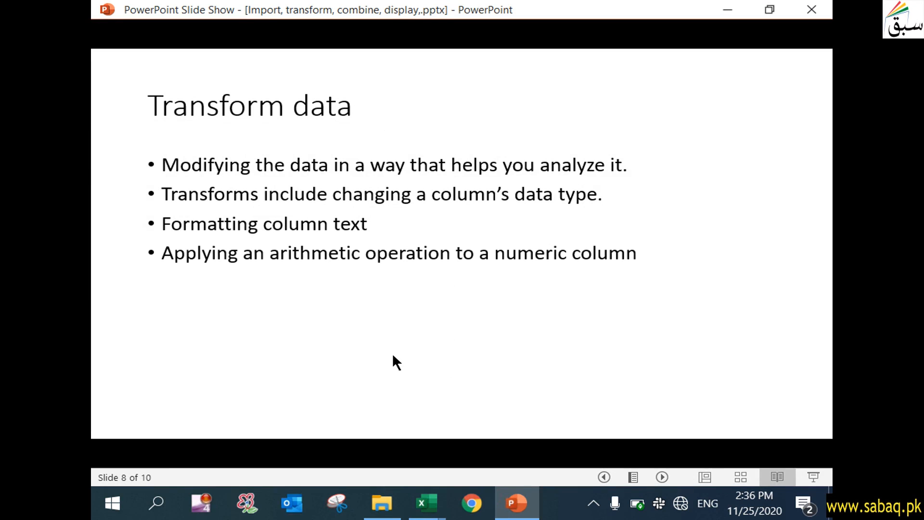
Switch to Power Query Editor and examine the text column options with the Phone cell in Column3 selected.
click(518, 504)
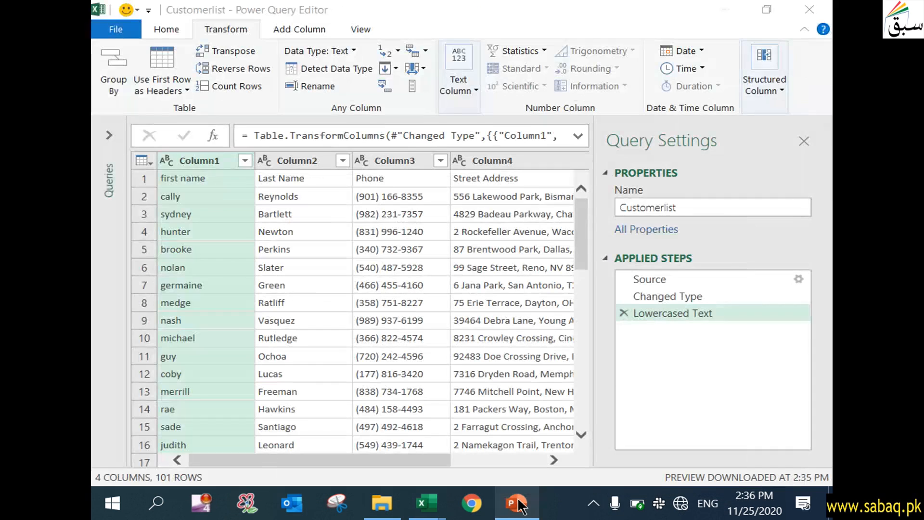
mouse_move(439, 463)
mouse_down()
mouse_move(469, 464)
mouse_move(450, 462)
mouse_up()
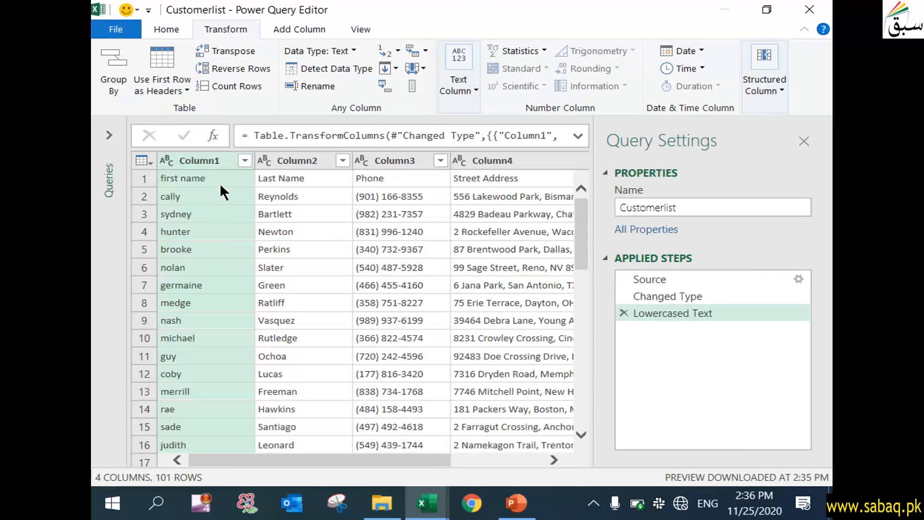
click(291, 178)
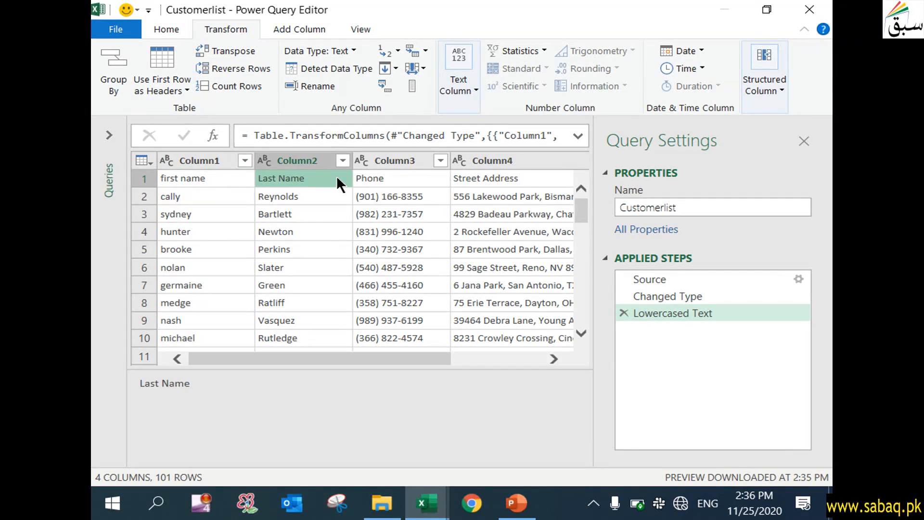
click(384, 177)
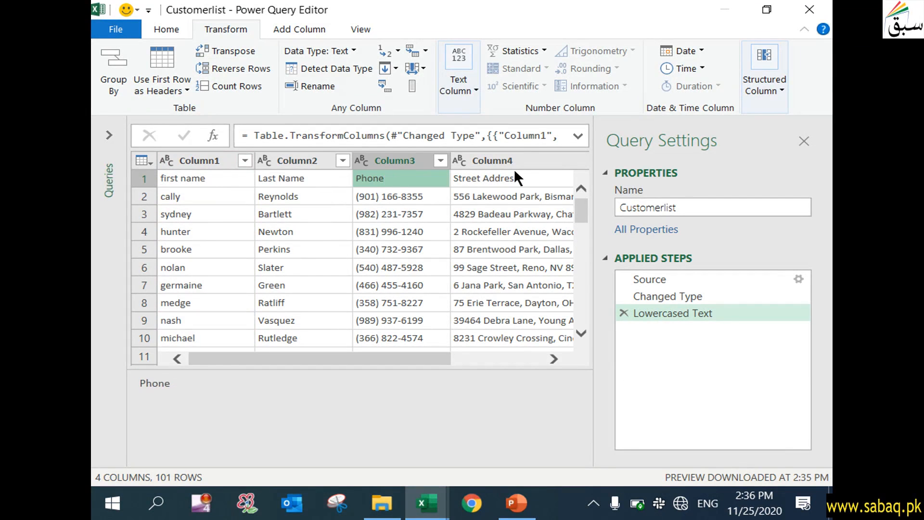
drag(433, 353, 400, 349)
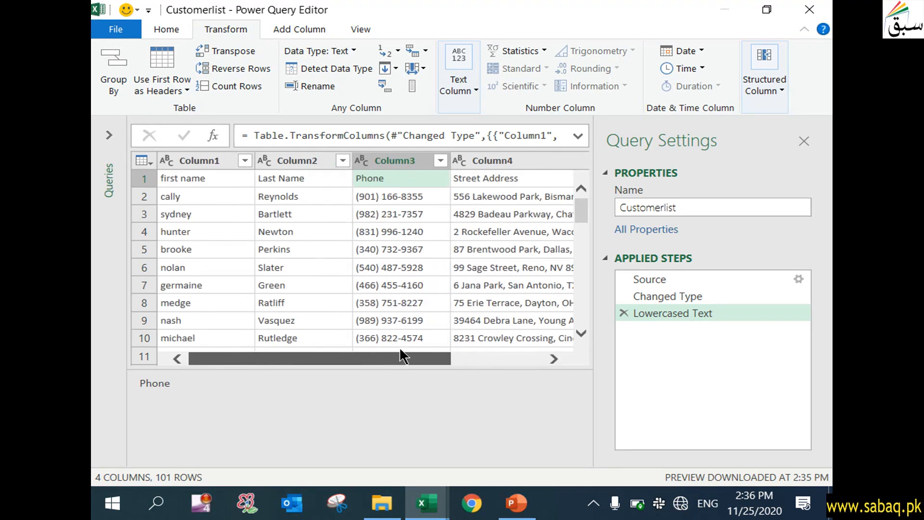
click(474, 82)
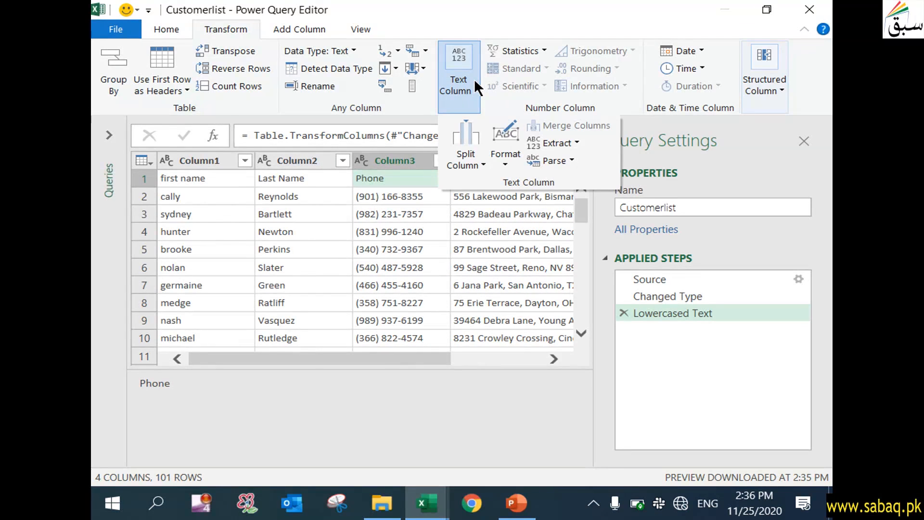
click(475, 82)
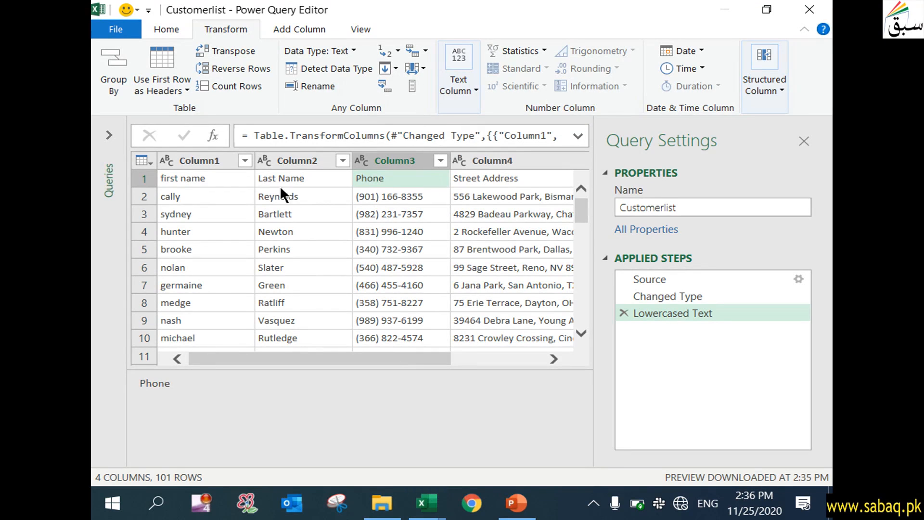
Detect the data type of Column3 in the Customerlist query.
click(375, 212)
click(411, 160)
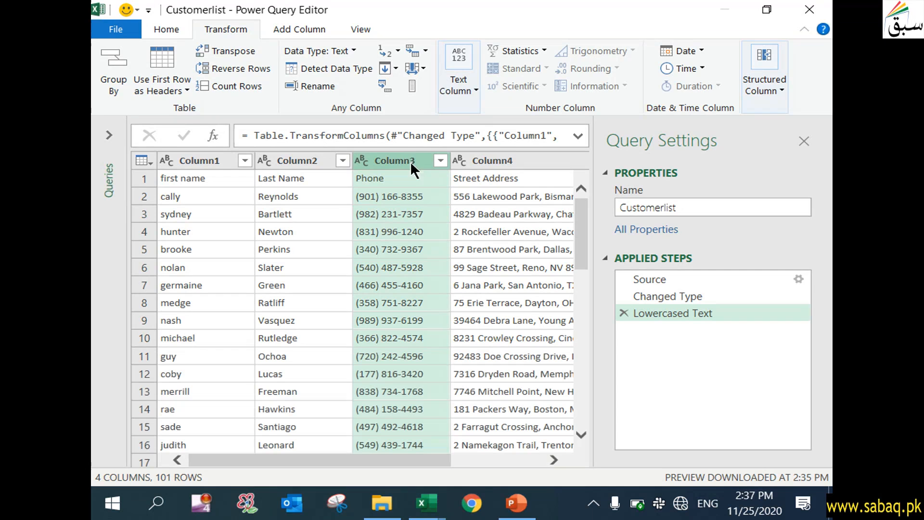
click(352, 70)
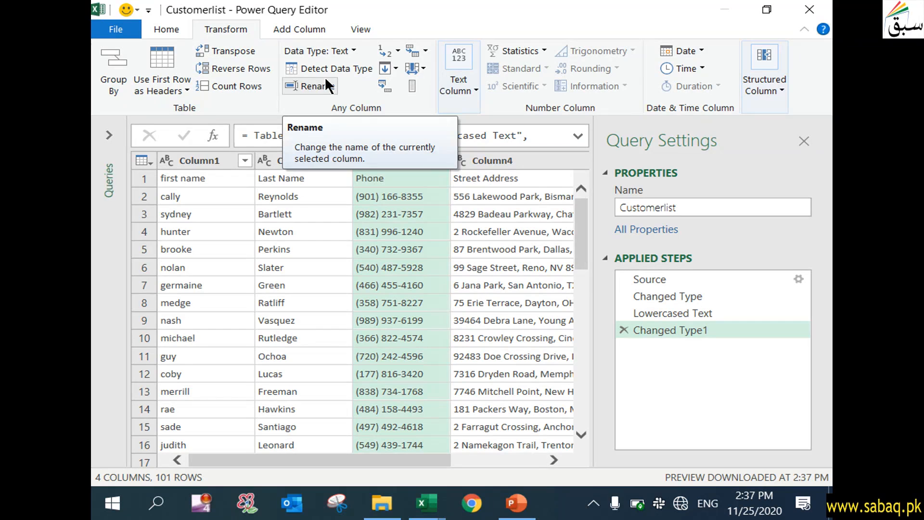
Count the rows of the Customerlist table.
click(251, 83)
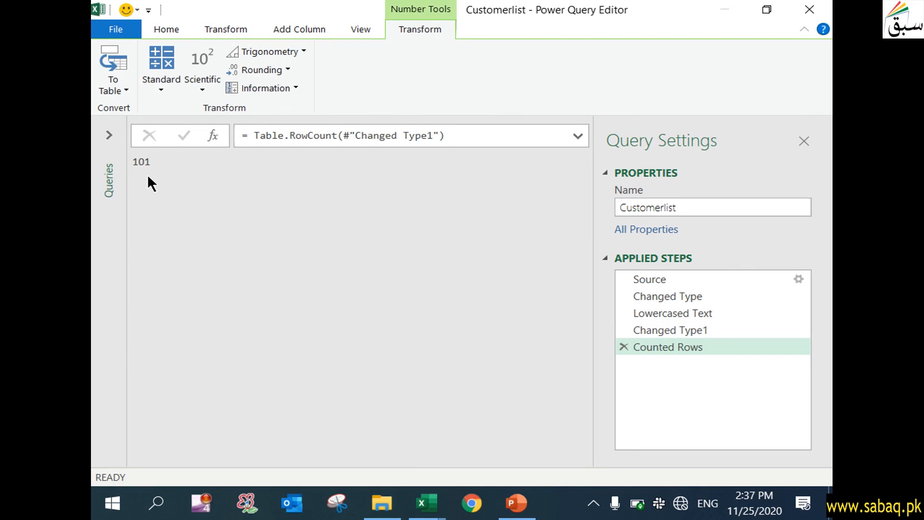
drag(136, 165, 153, 167)
click(226, 29)
click(338, 135)
Review the query's data at each applied step from Changed Type to Counted Rows, and return to Changed Type.
click(668, 296)
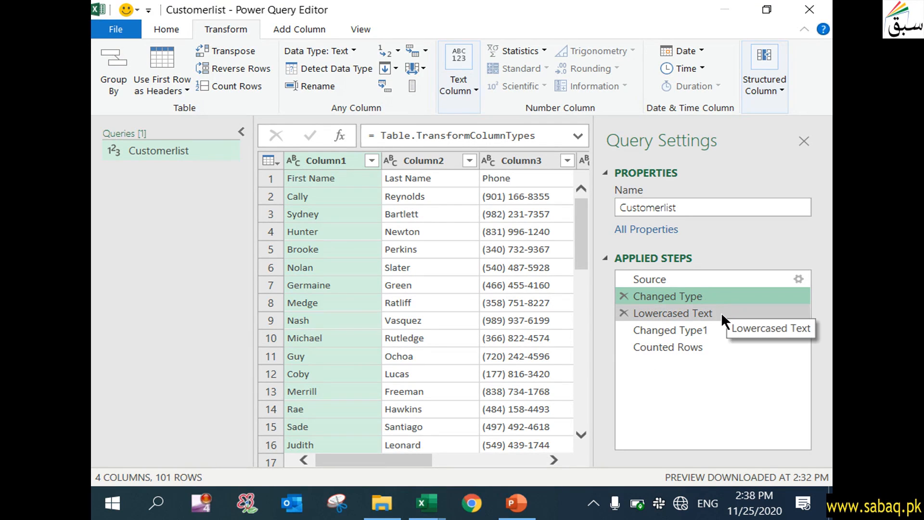
click(722, 329)
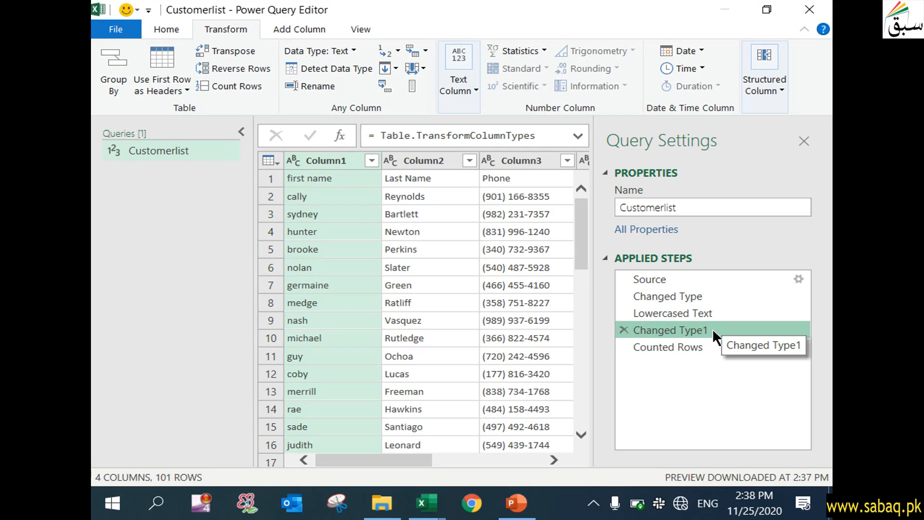
click(709, 345)
click(701, 330)
click(700, 313)
click(693, 297)
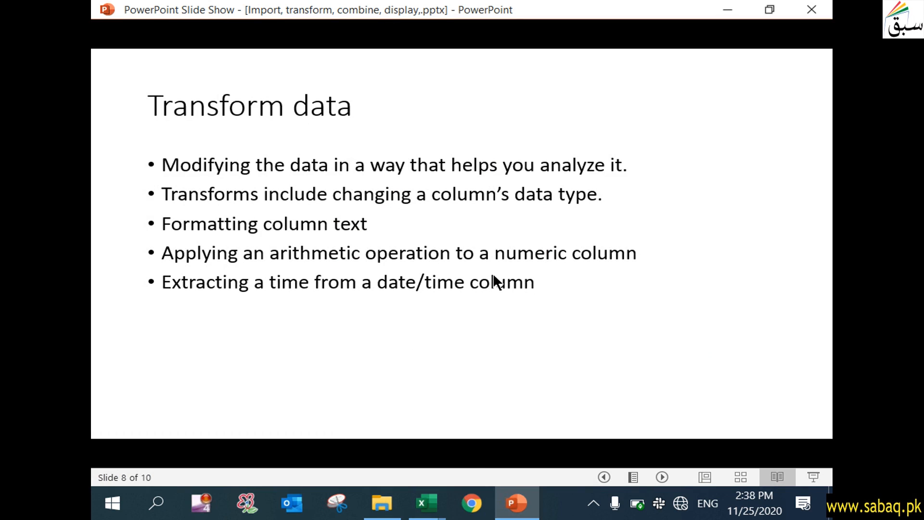
Switch back to Power Query Editor, examine the Date and Time transformations and collapse the list of queries.
click(426, 503)
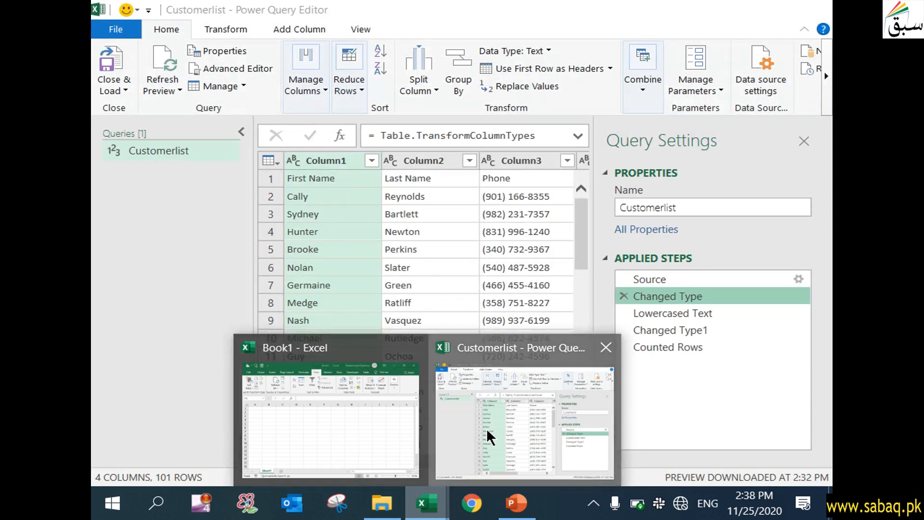
click(486, 428)
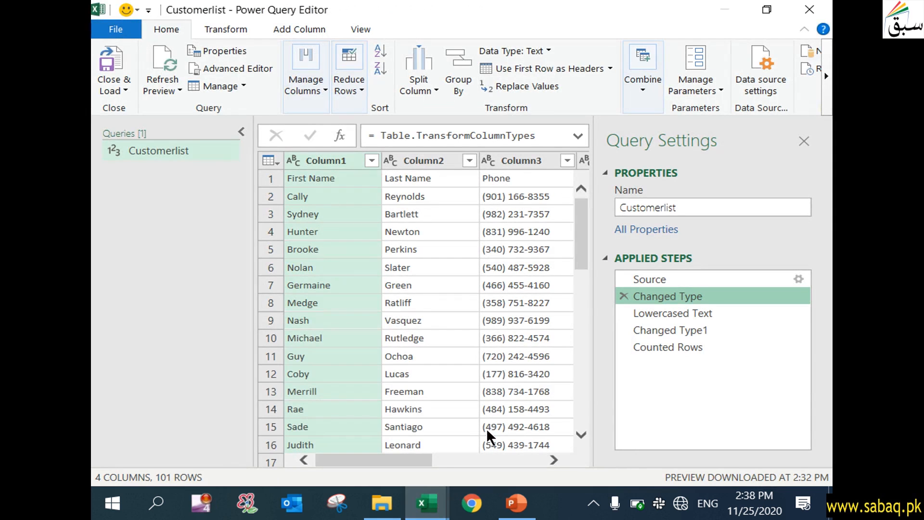
click(220, 31)
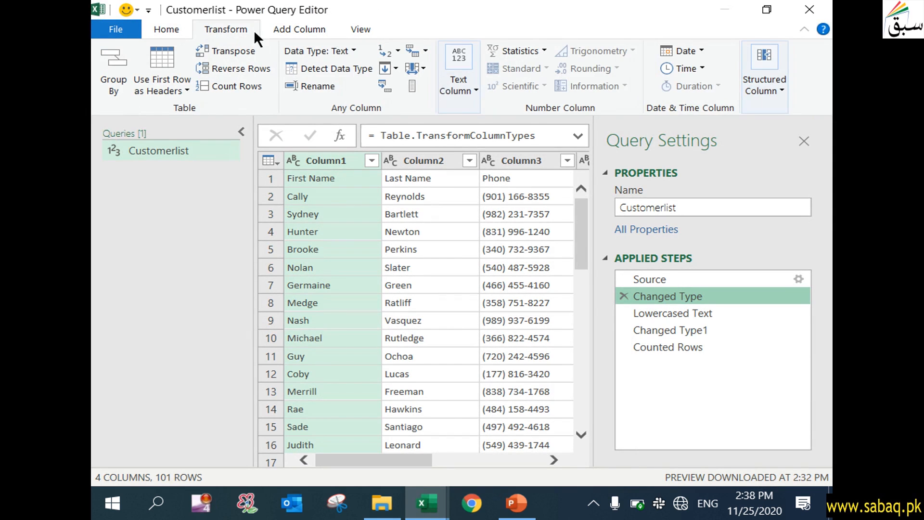
click(701, 50)
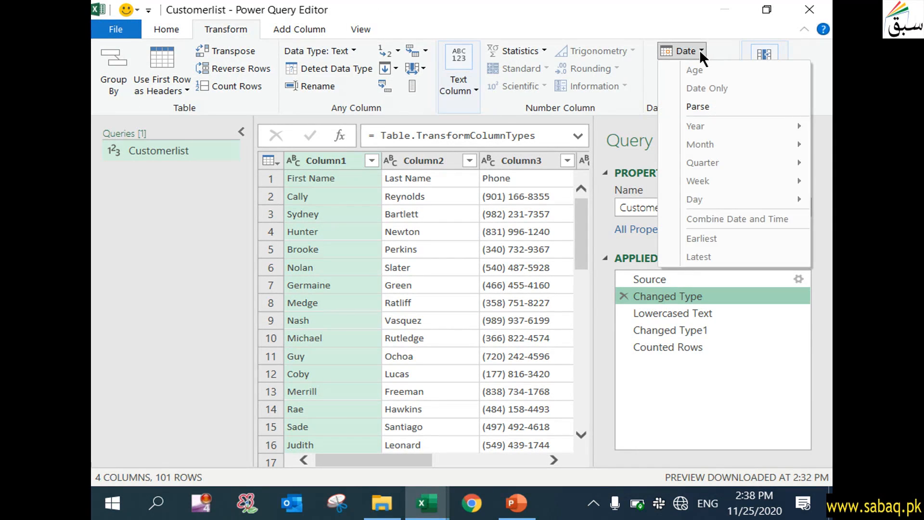
click(700, 50)
click(701, 67)
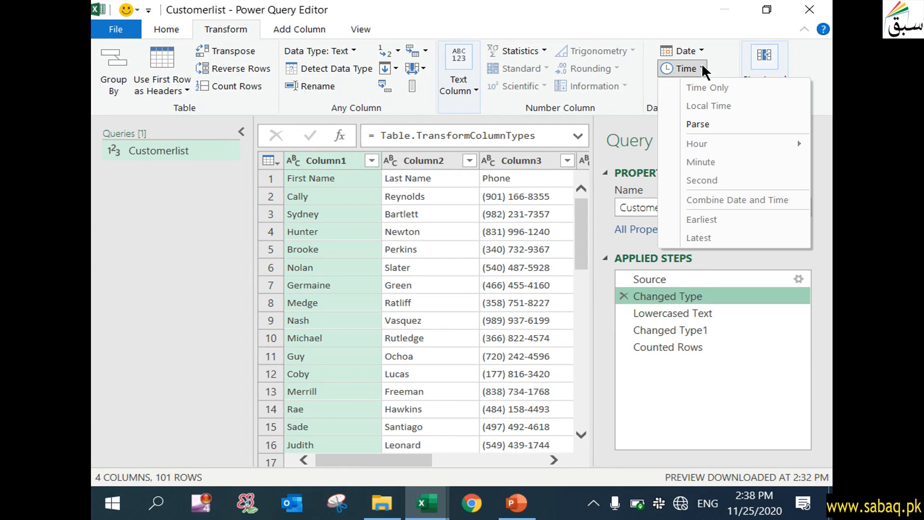
click(702, 67)
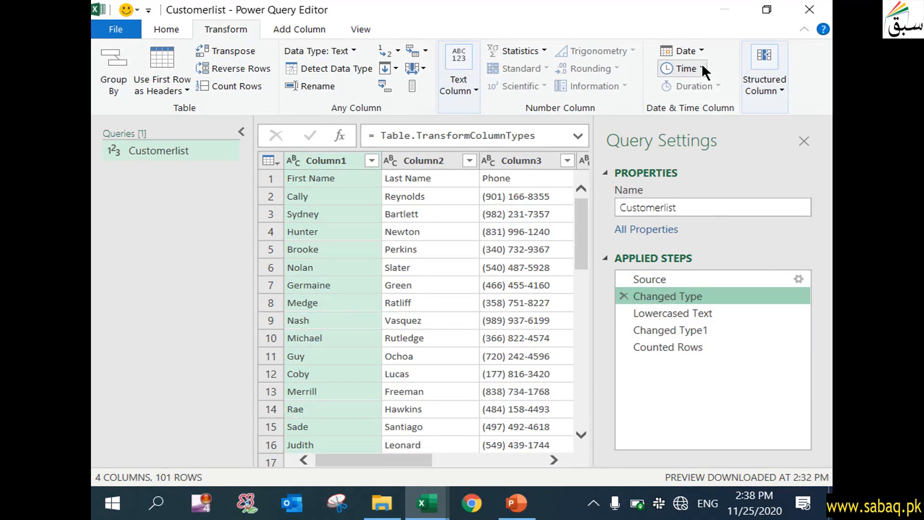
click(241, 131)
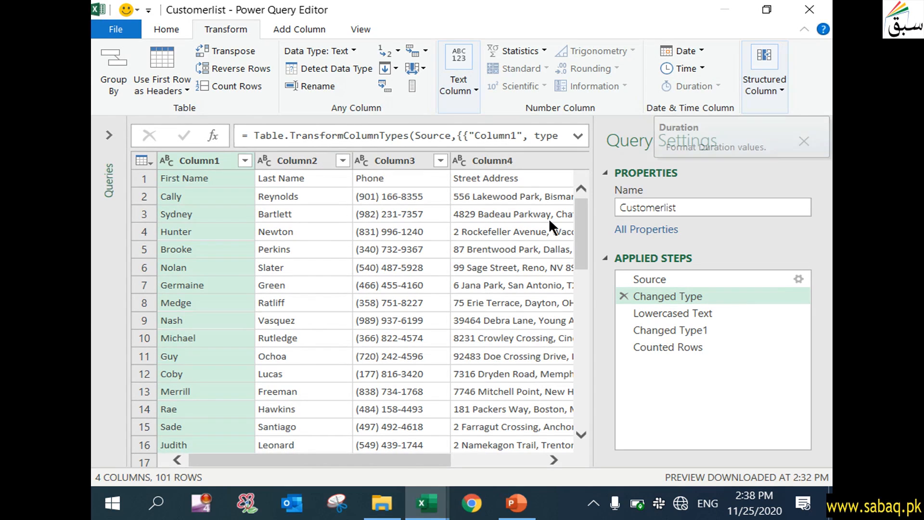
click(402, 159)
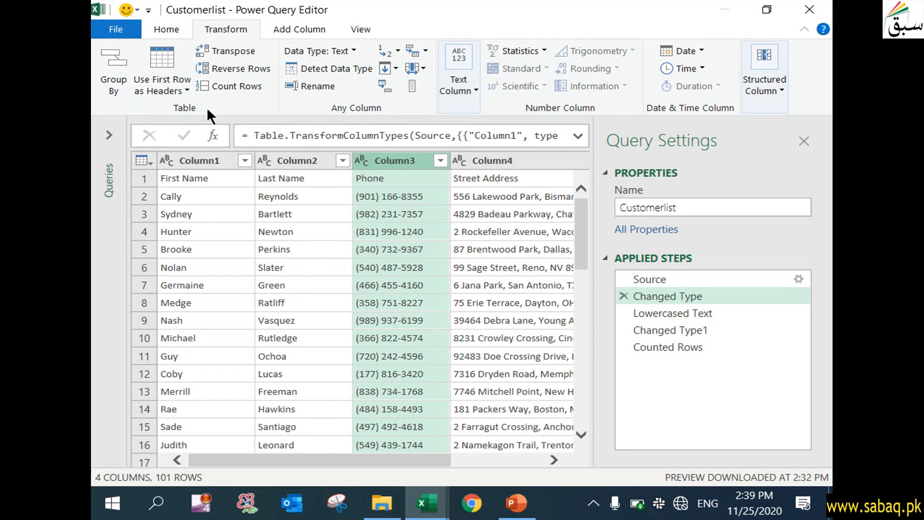
click(254, 51)
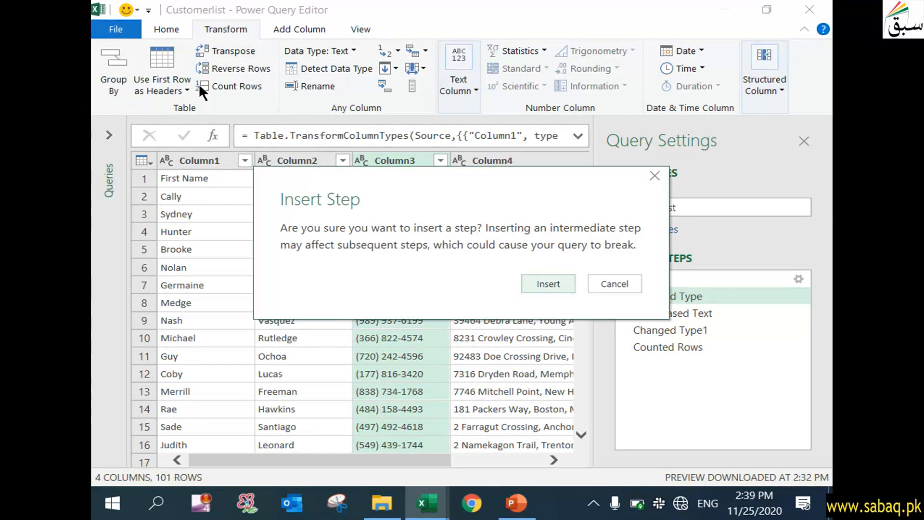
click(615, 284)
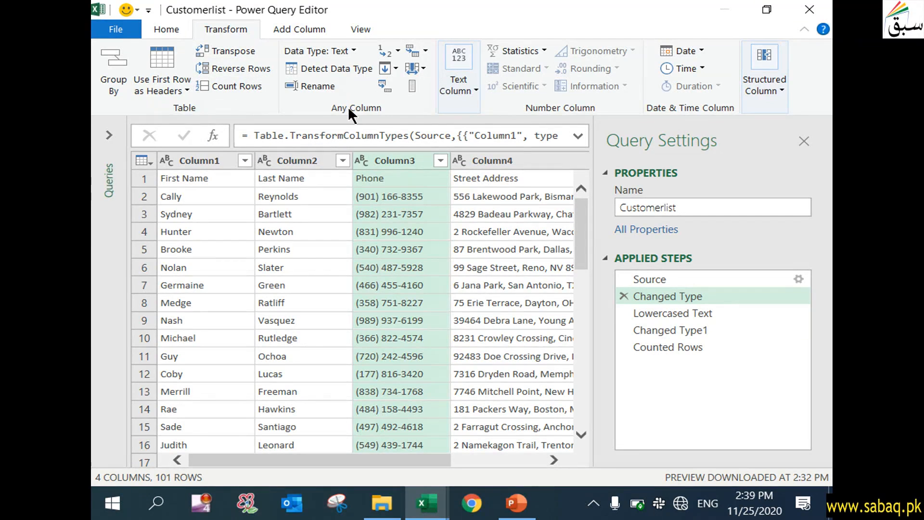
Examine the statistics and text transformations available for Column2 and the structured column options for Column3.
click(307, 159)
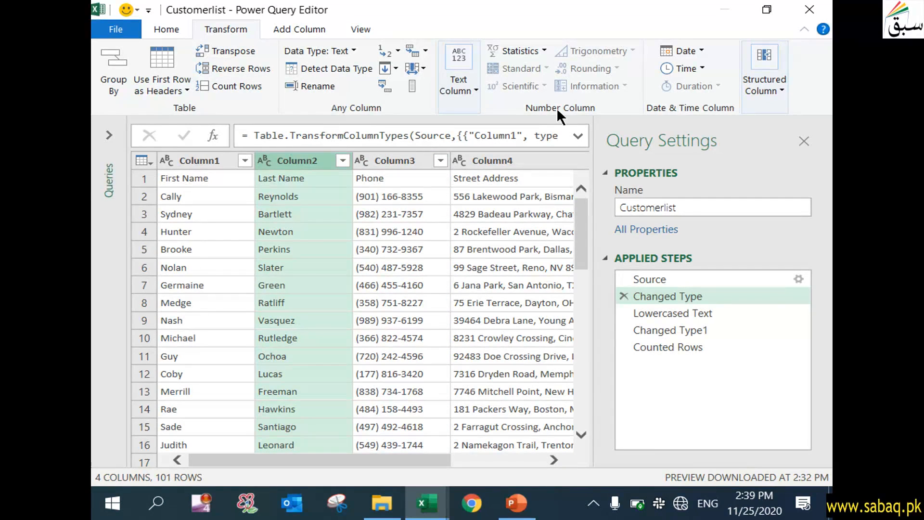
click(541, 50)
click(542, 50)
click(543, 49)
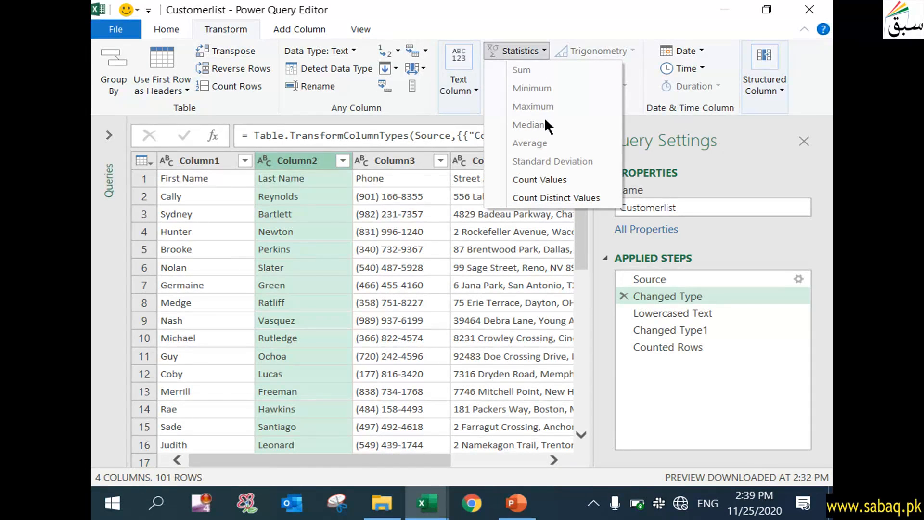
click(466, 109)
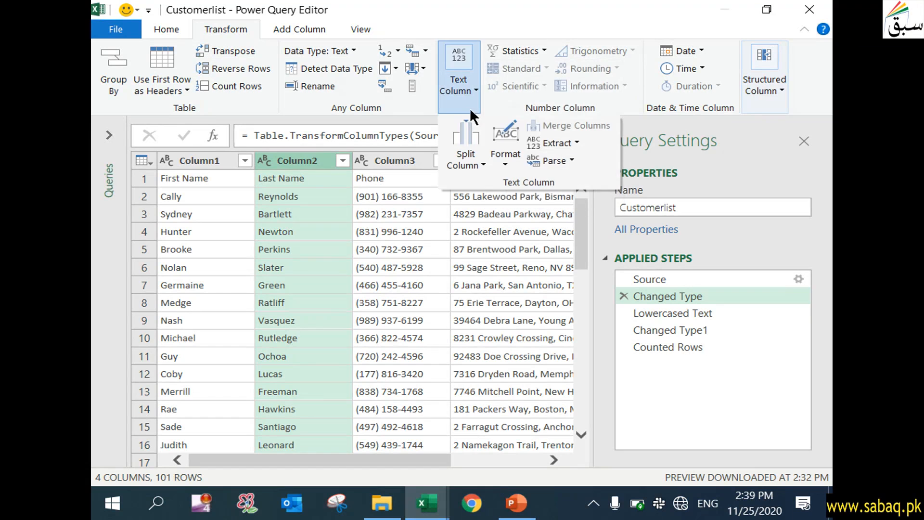
click(380, 157)
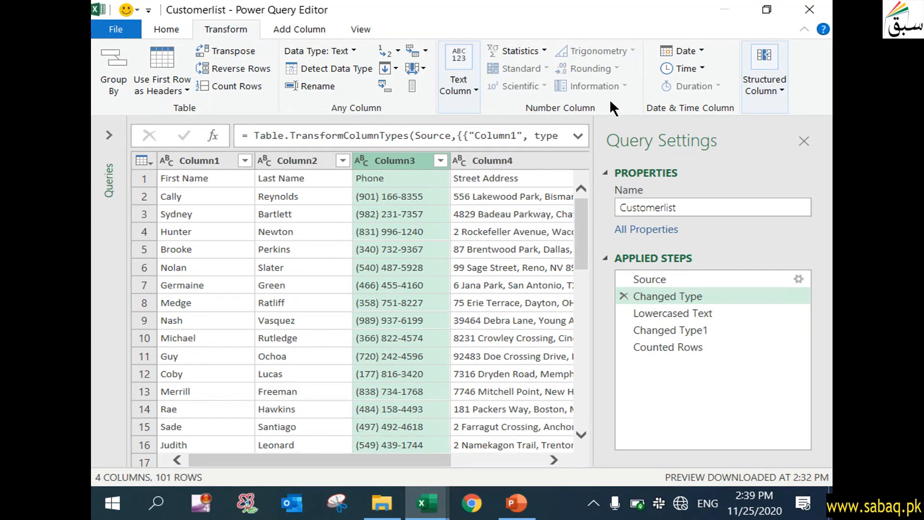
click(785, 89)
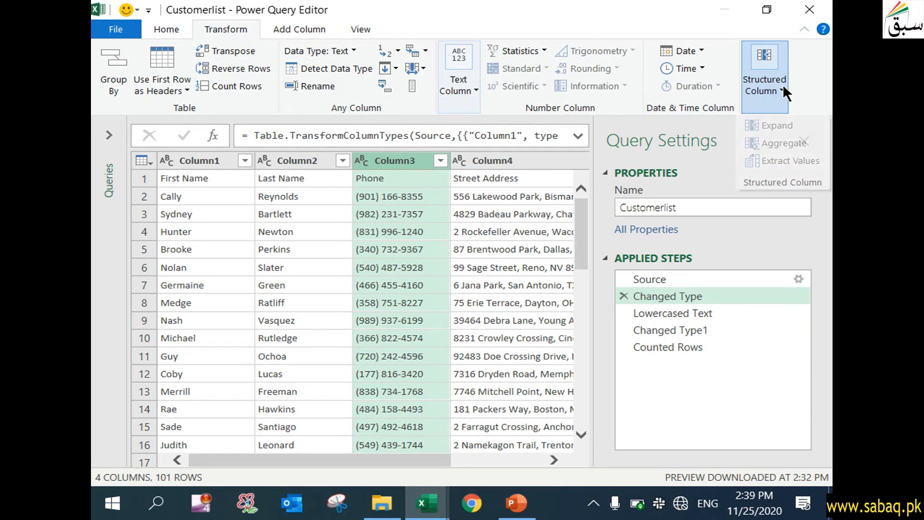
click(710, 105)
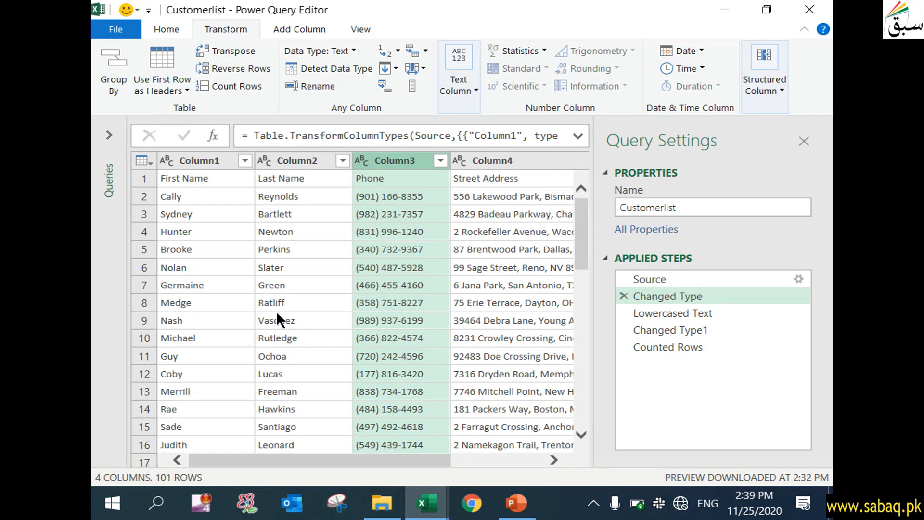
Switch to the PowerPoint slide show and reveal the bullets on the "Combine data" slide through "Append" and "Merge".
click(516, 503)
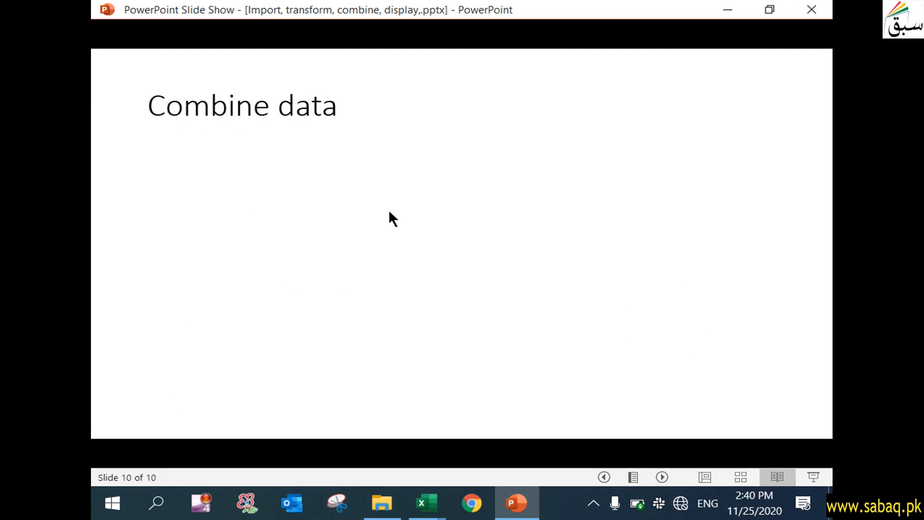
click(358, 169)
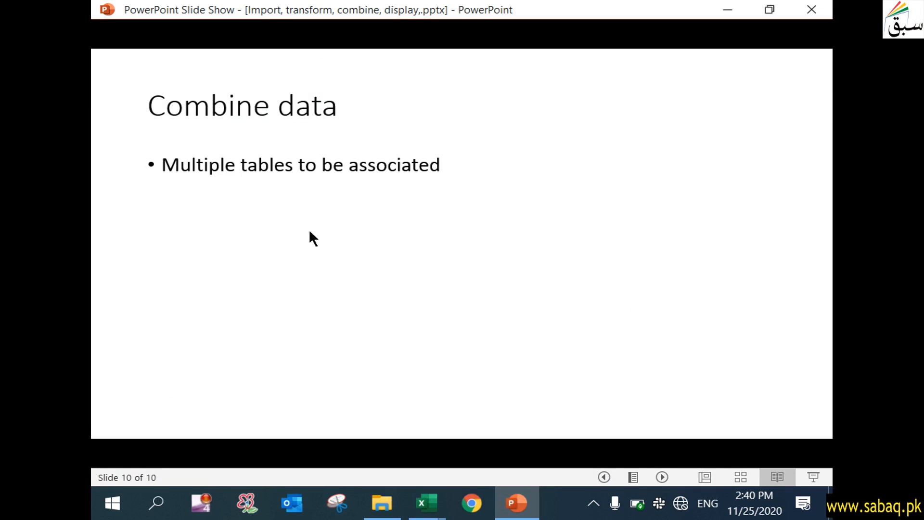
click(254, 275)
click(254, 275)
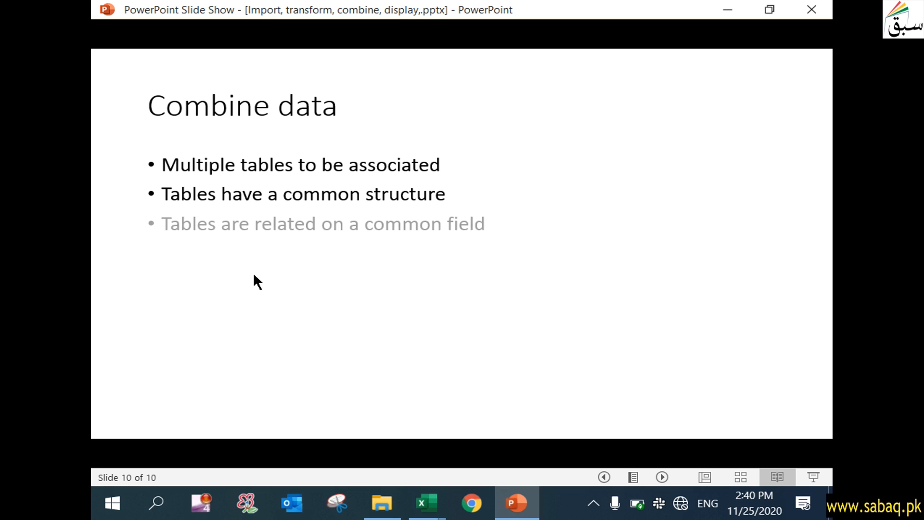
click(254, 275)
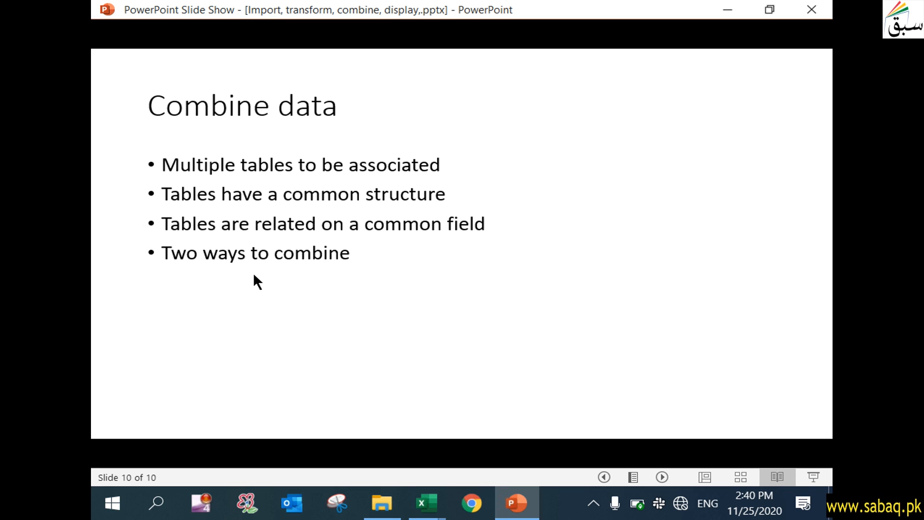
click(243, 320)
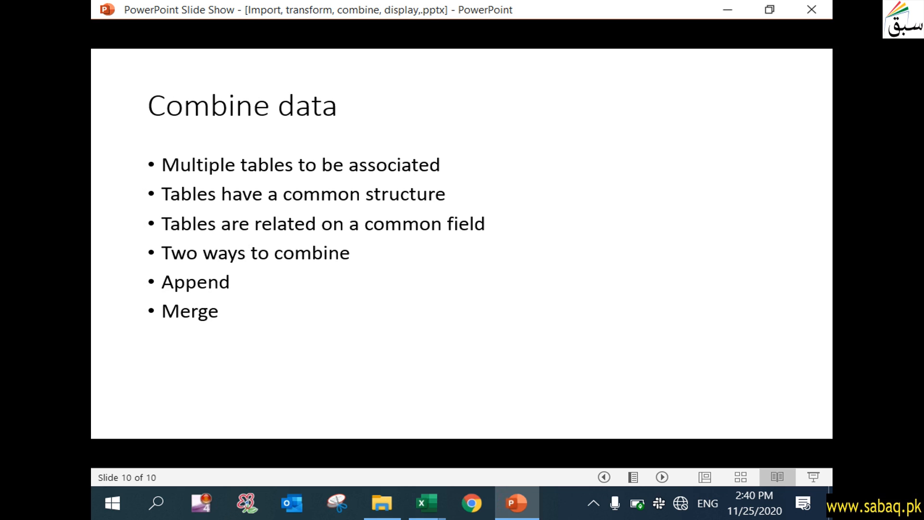
Go back to the "Use Query Editor to shape the data" slide.
key(Left)
key(Left)
key(Left)
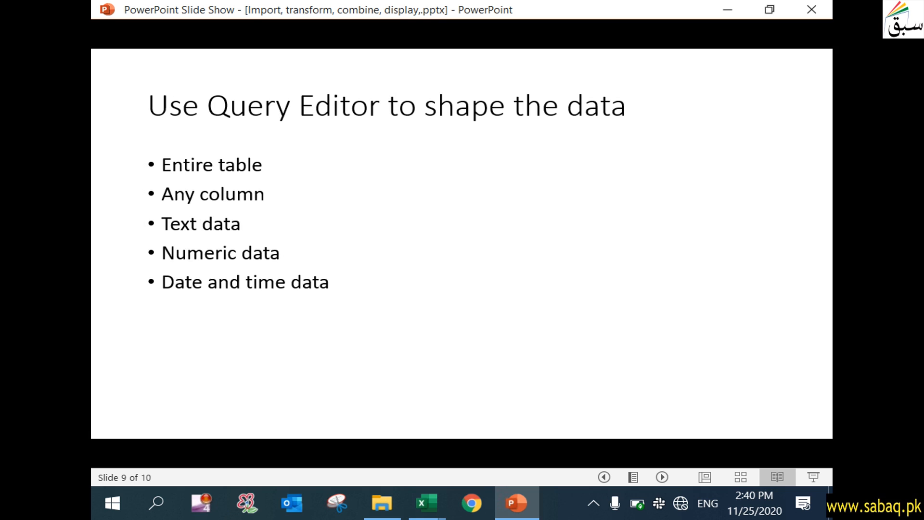
Go back through the slide show to the title slide "Import, transform, combine, display, and connect to data".
key(Left)
key(Left)
key(Left)
key(Left)
key(Left)
key(Left)
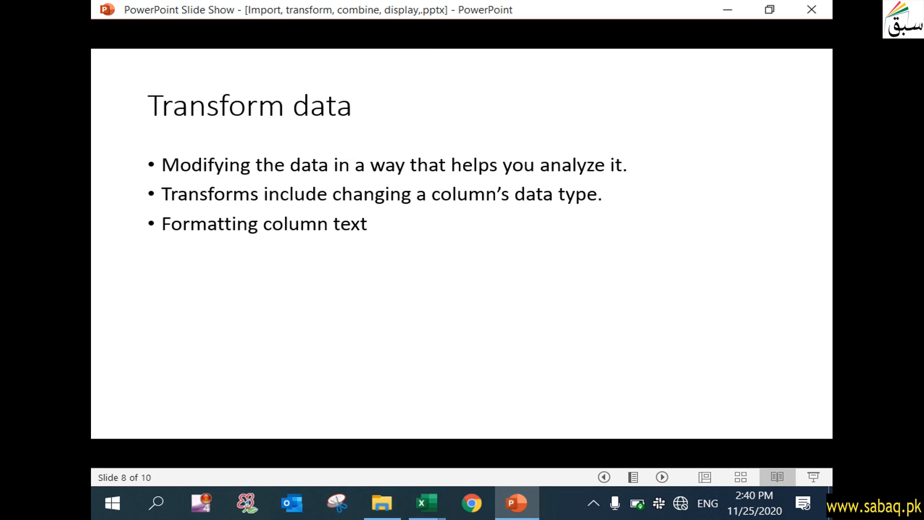
key(Left)
key(Left)
key(Left)
key(Left)
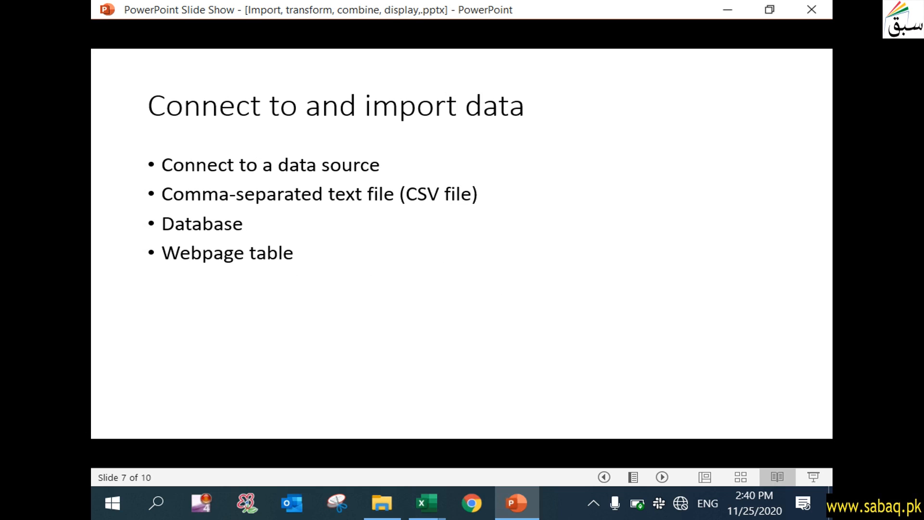
key(Left)
key(Left)
key(Left)
key(Left)
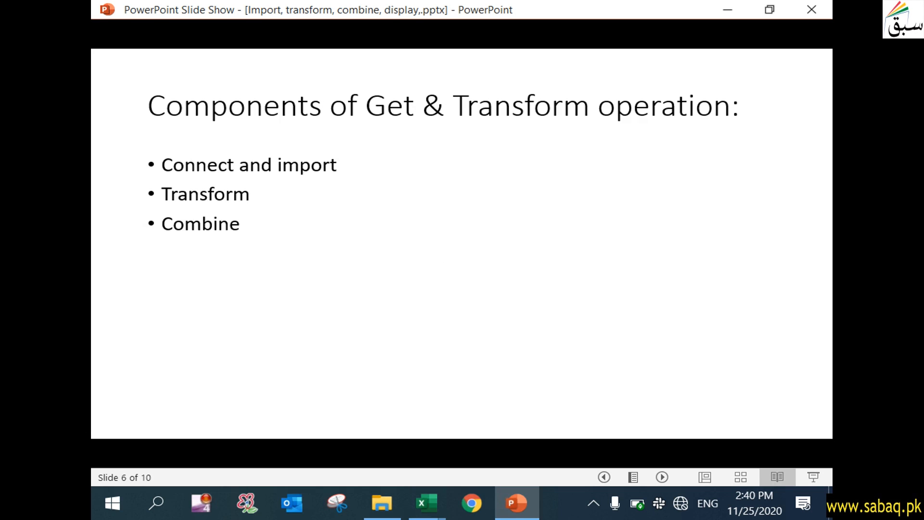
key(Left)
key(Left)
key(Left)
key(Left)
key(Left)
key(Left)
key(Left)
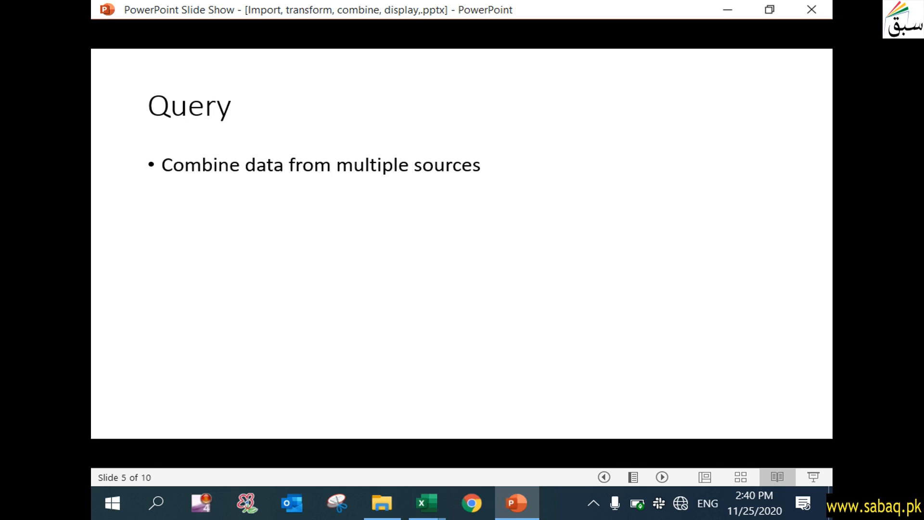
key(Left)
key(Left)
key(Left)
key(Left)
key(Left)
key(Left)
key(Left)
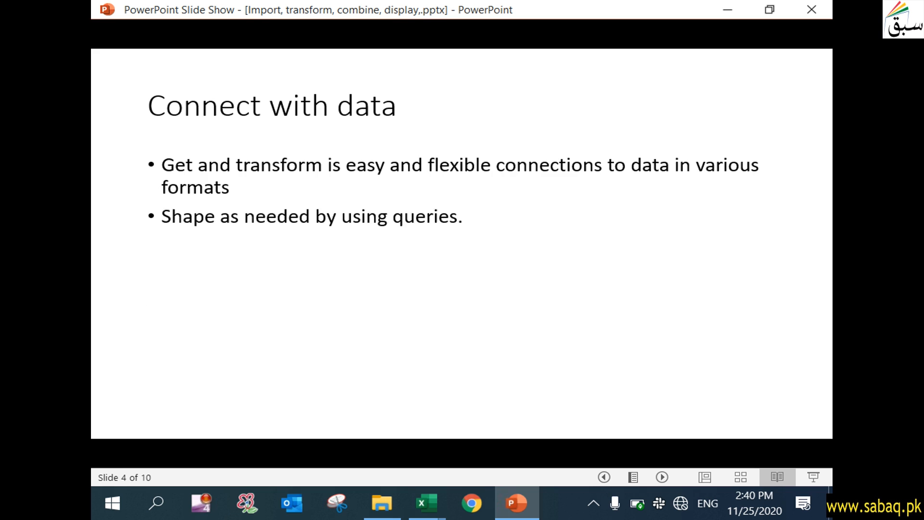
key(Left)
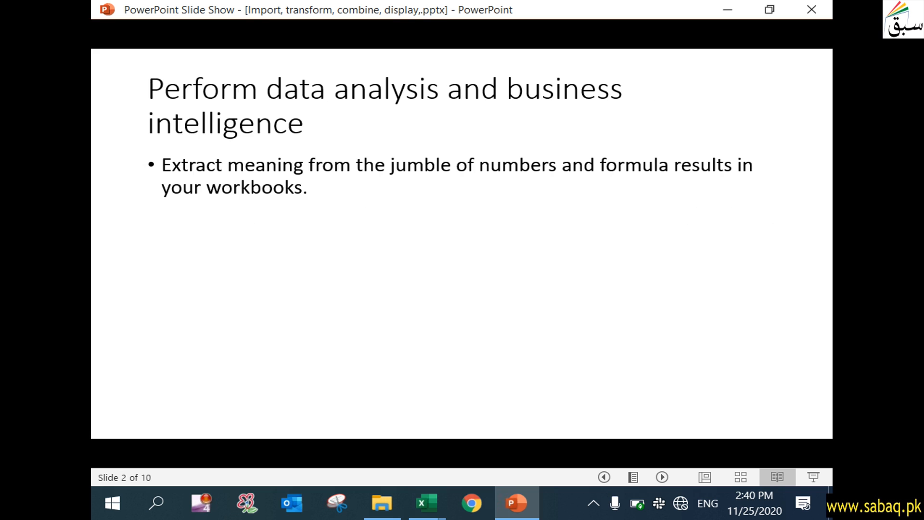
key(Left)
key(Left)
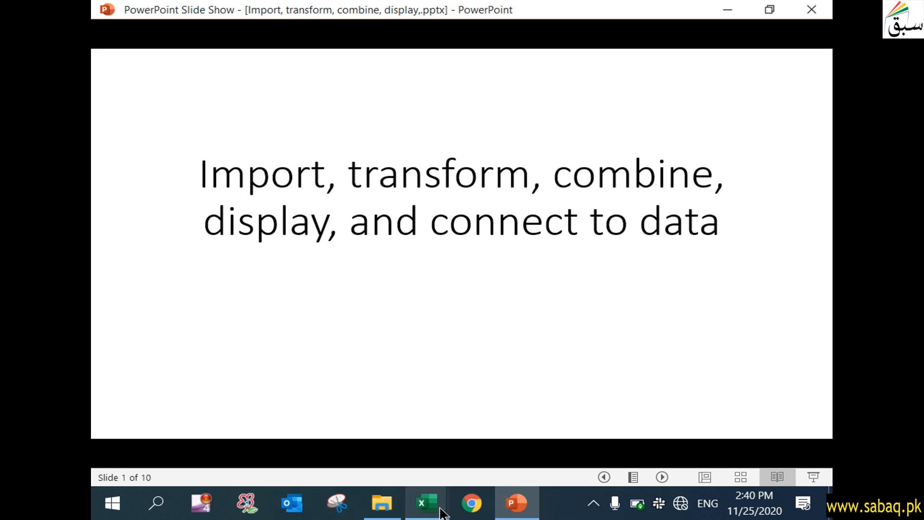
Switch to Power Query Editor, close it while loading the Customerlist query into the workbook, and hide the list of queries and connections.
mouse_move(440, 508)
click(492, 461)
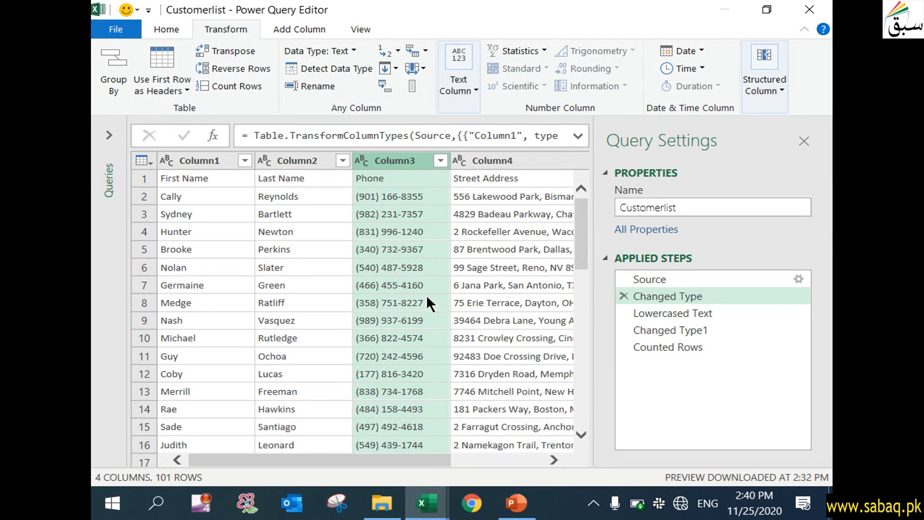
click(164, 29)
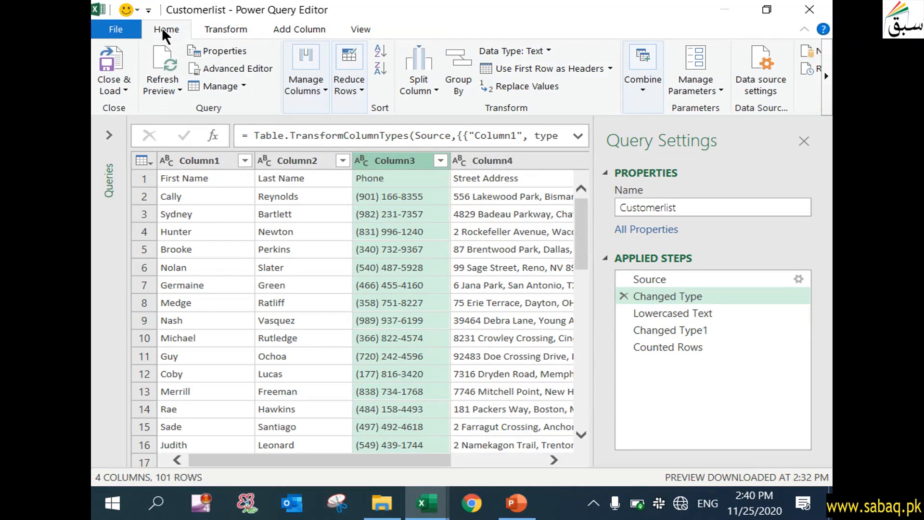
click(116, 61)
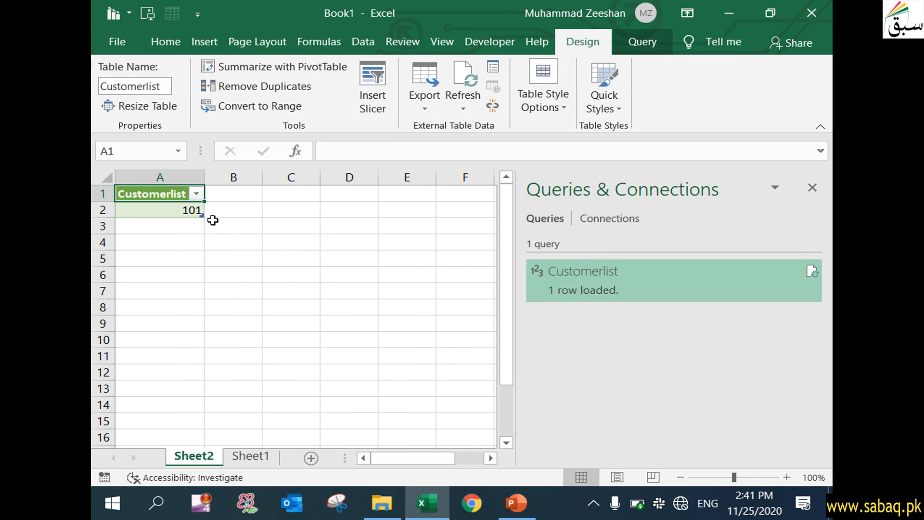
click(813, 188)
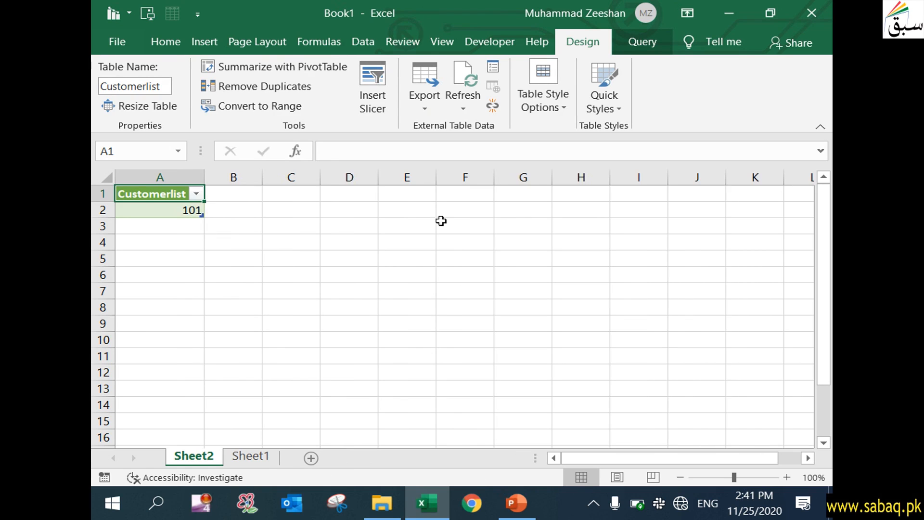
Widen column A and slightly increase the height of row 2 around the loaded Customerlist table.
drag(204, 178, 266, 178)
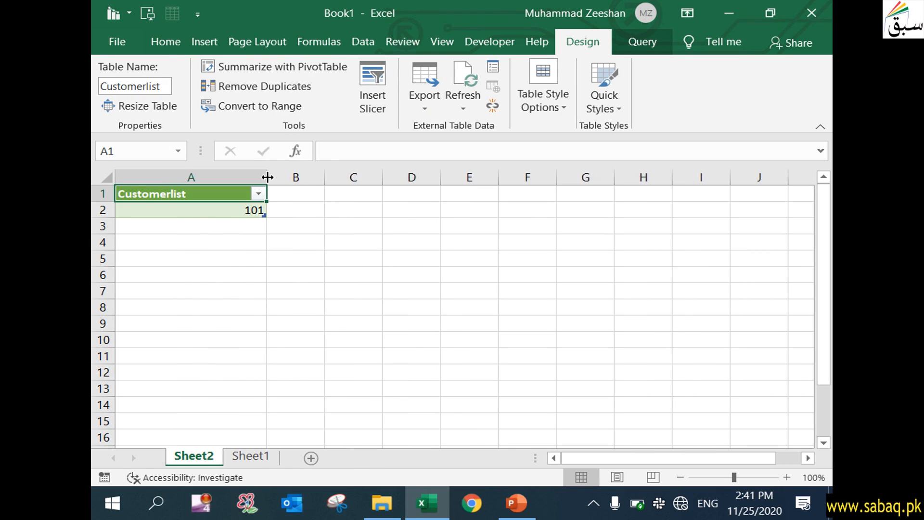
drag(115, 218, 117, 220)
click(186, 264)
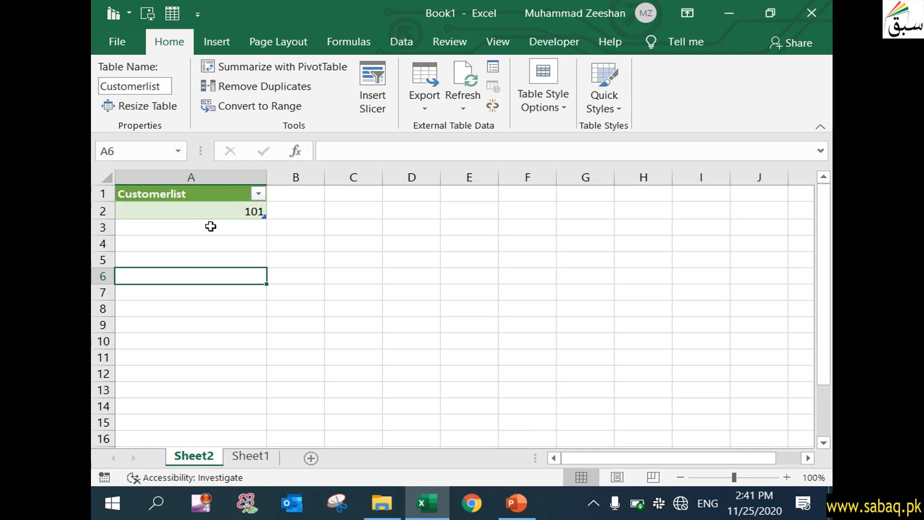
Select cell A2 in the Customerlist table and show the commands available for its query.
click(249, 205)
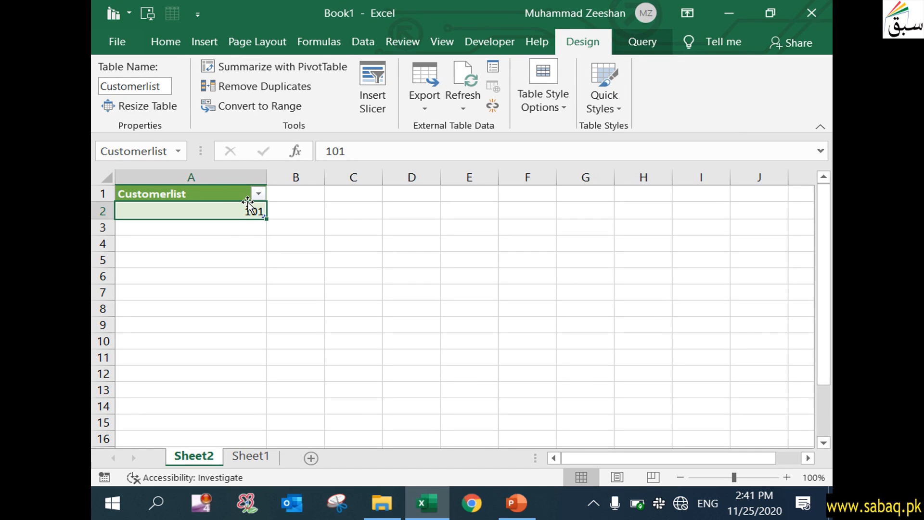
click(653, 46)
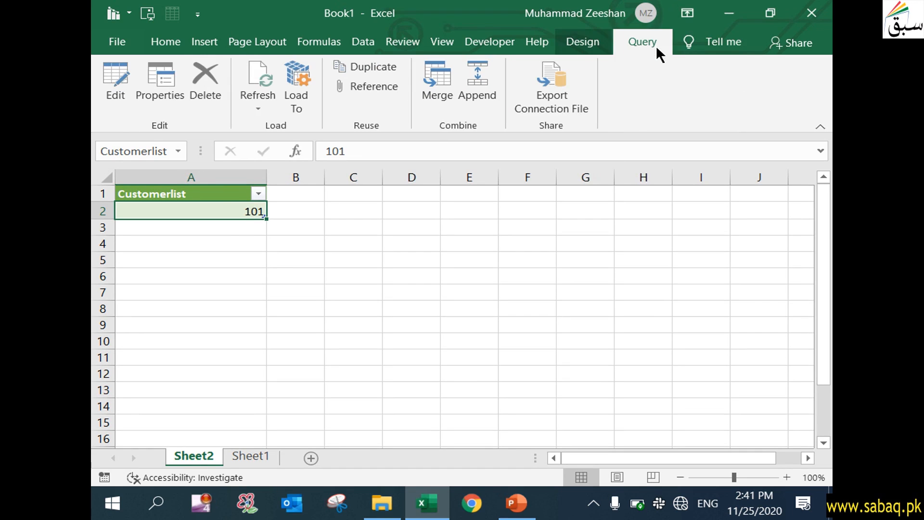